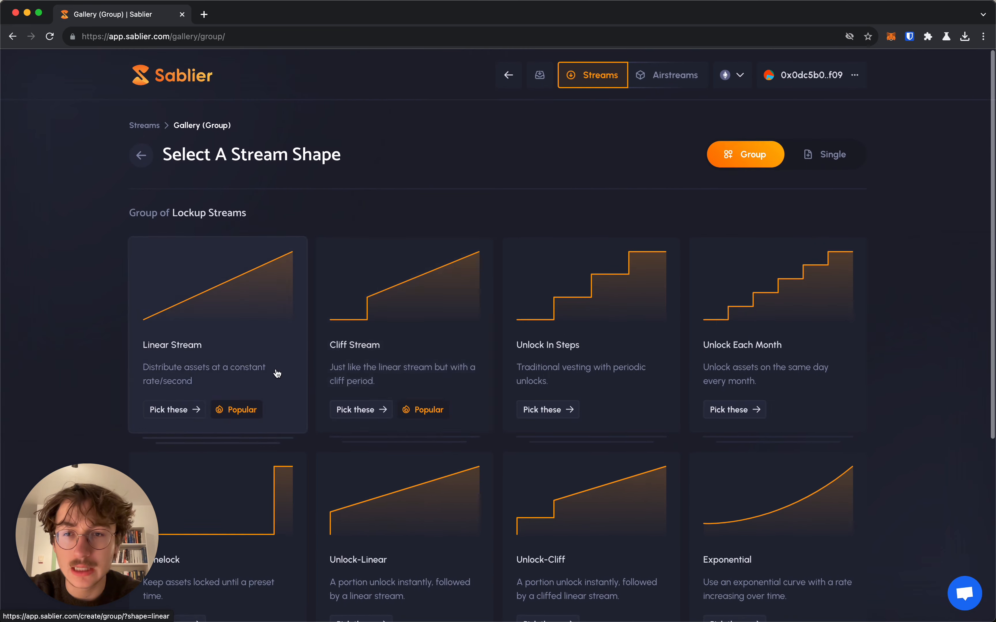
Step: Start a group of streams with the Linear Stream shape and view the duration options for Stream #1
click(214, 306)
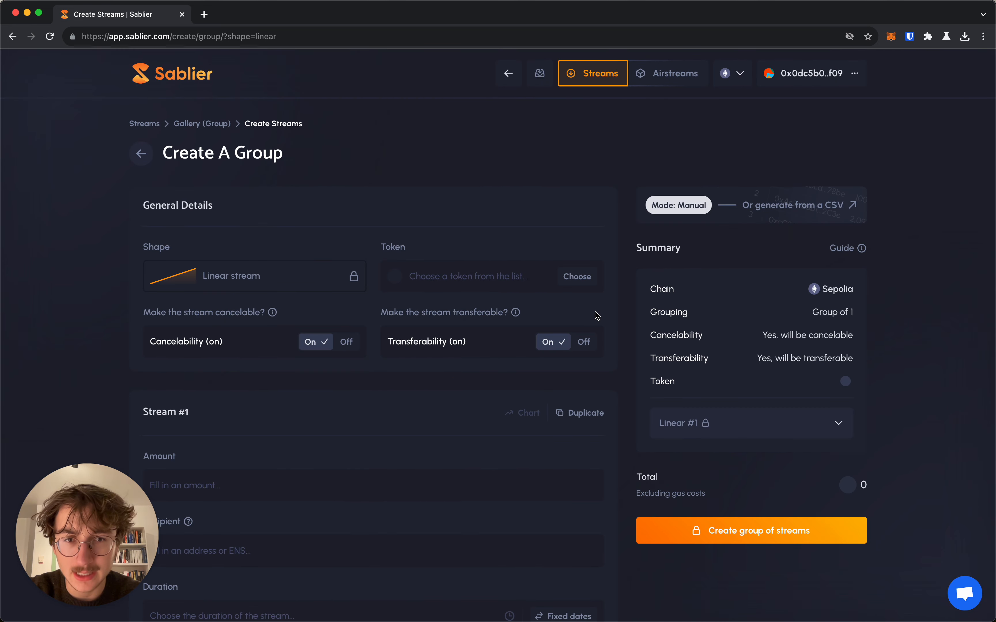
scroll(588, 311, down, 3)
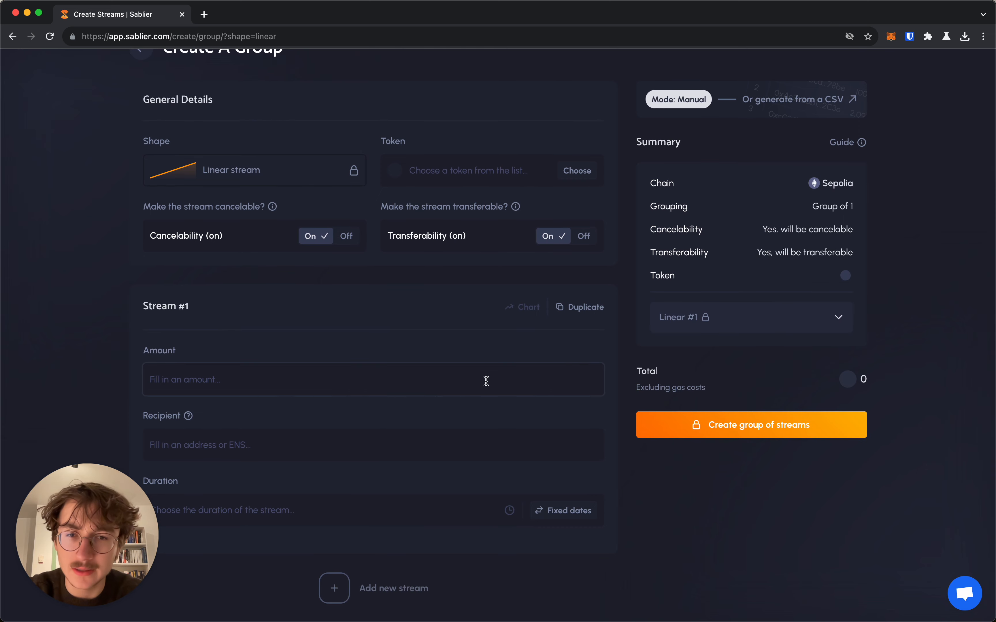
click(364, 512)
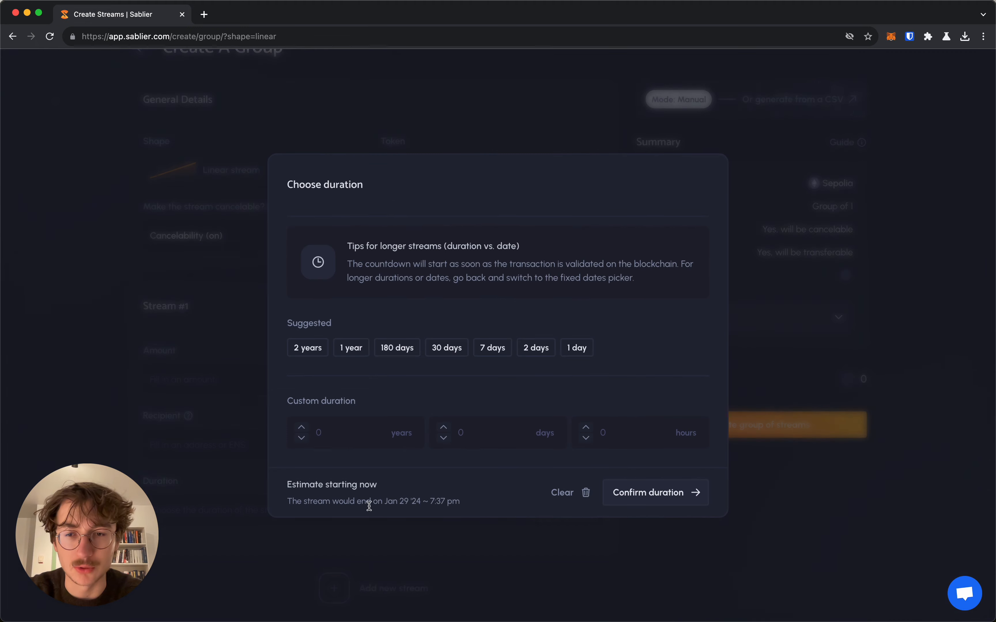
click(575, 494)
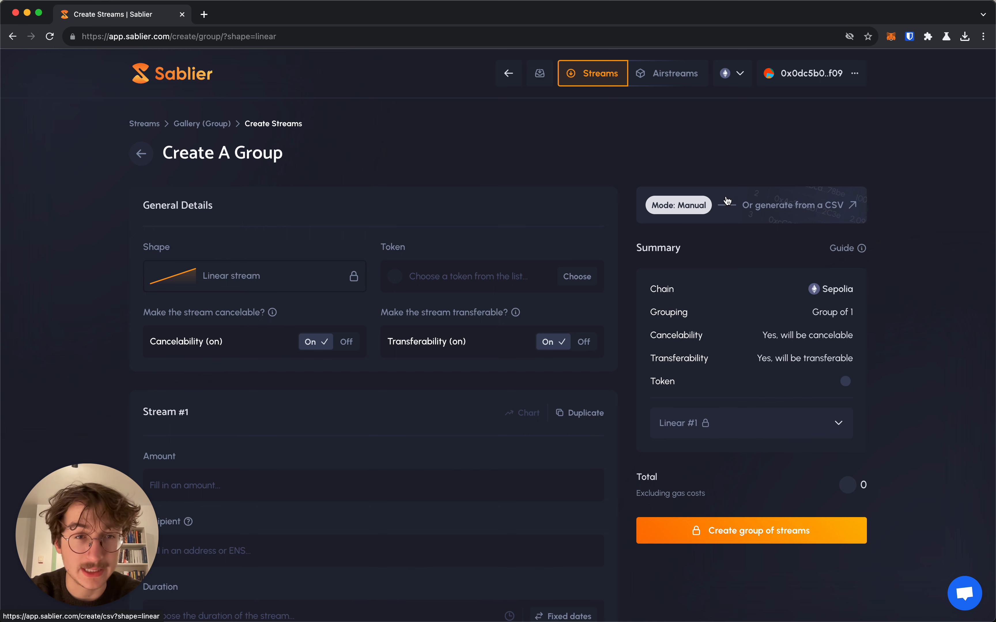
Step: Switch to generating the linear stream group from a CSV and close the tab with the manual form
click(761, 206)
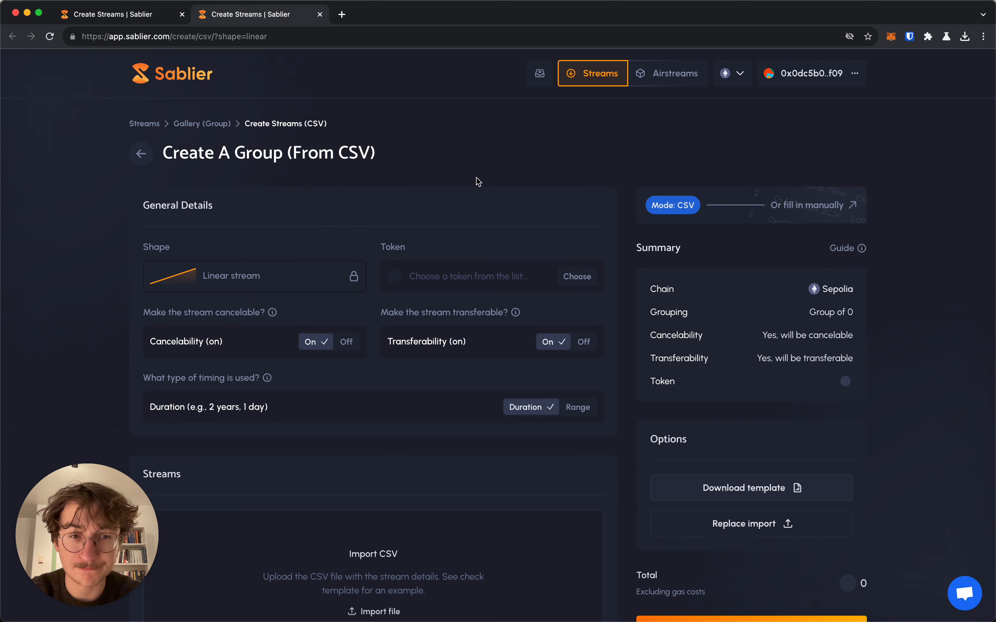
scroll(465, 198, down, 1)
scroll(466, 198, down, 2)
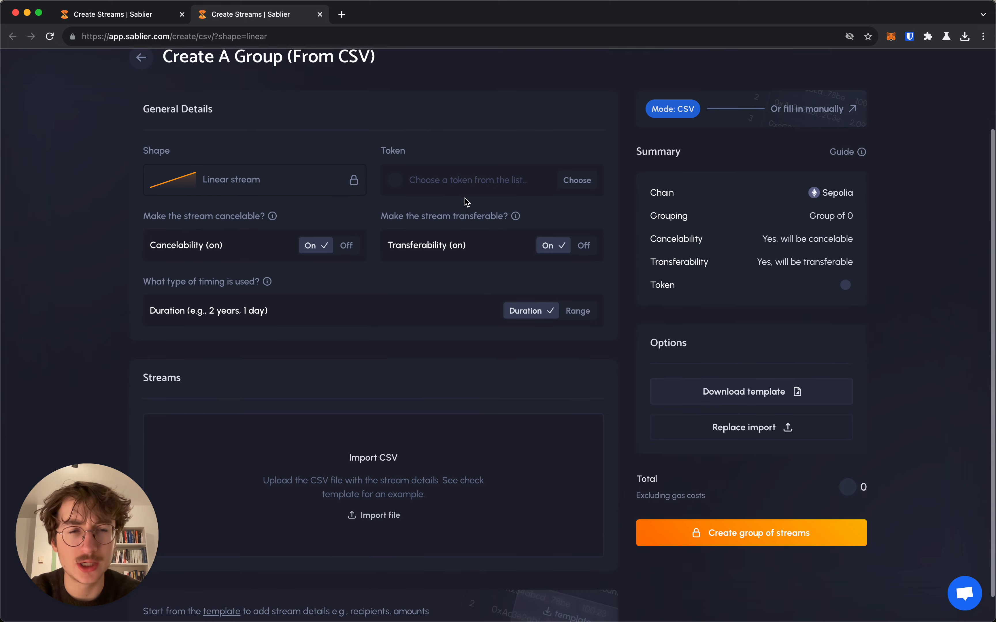
scroll(465, 198, up, 3)
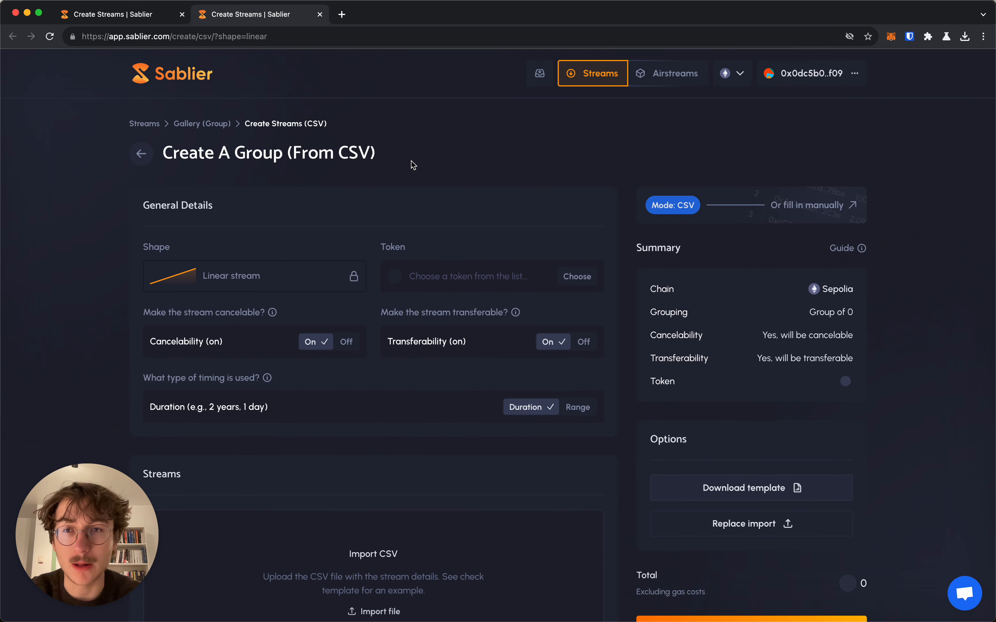
click(182, 14)
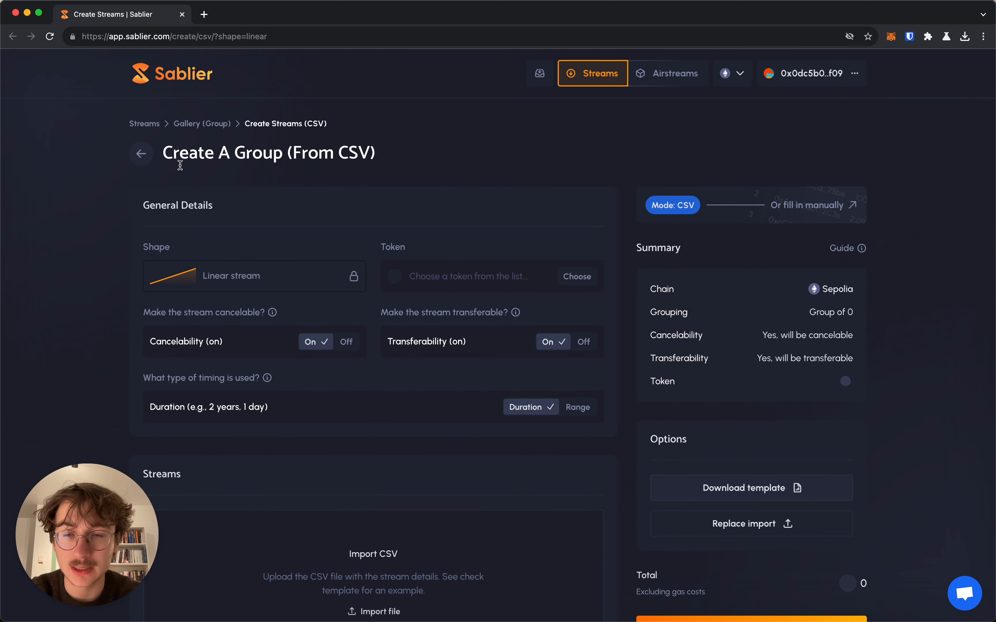
Step: Compare the Range and Duration timing types for the CSV group, finishing with Duration selected
scroll(63, 203, down, 1)
scroll(63, 203, down, 3)
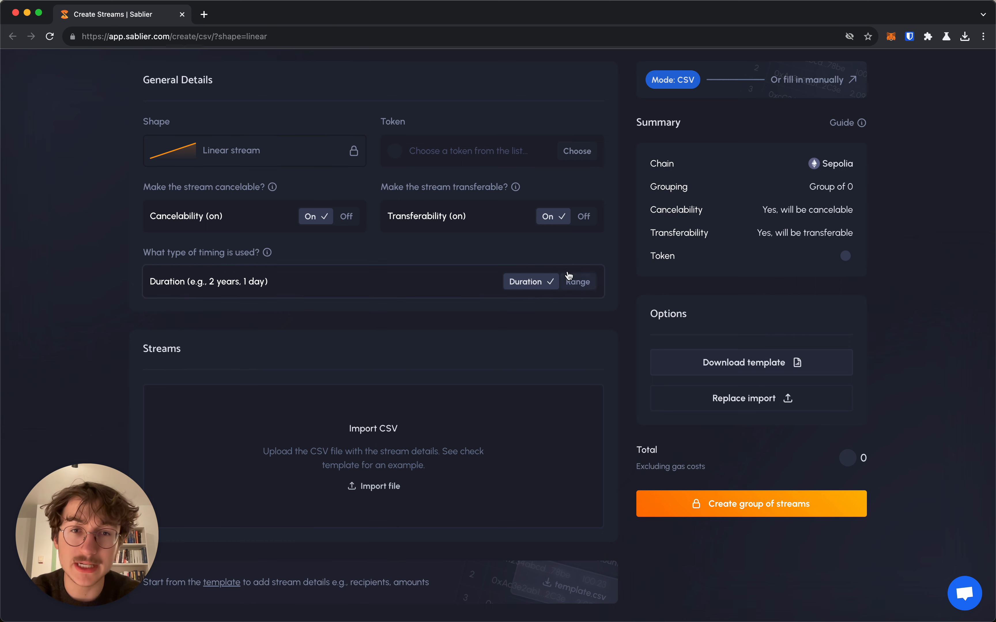
click(578, 284)
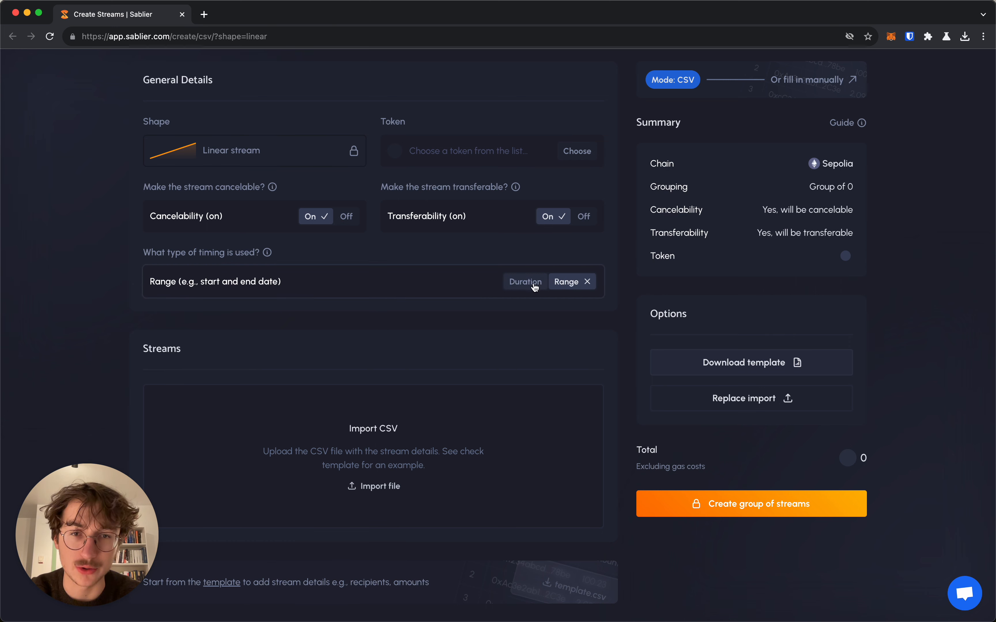
click(534, 285)
click(578, 284)
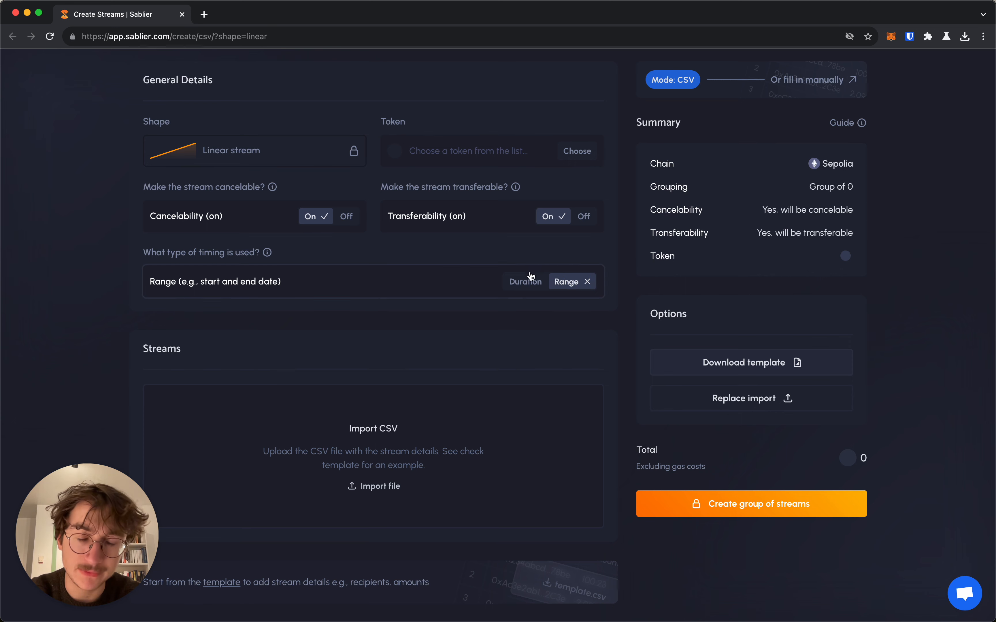
click(526, 284)
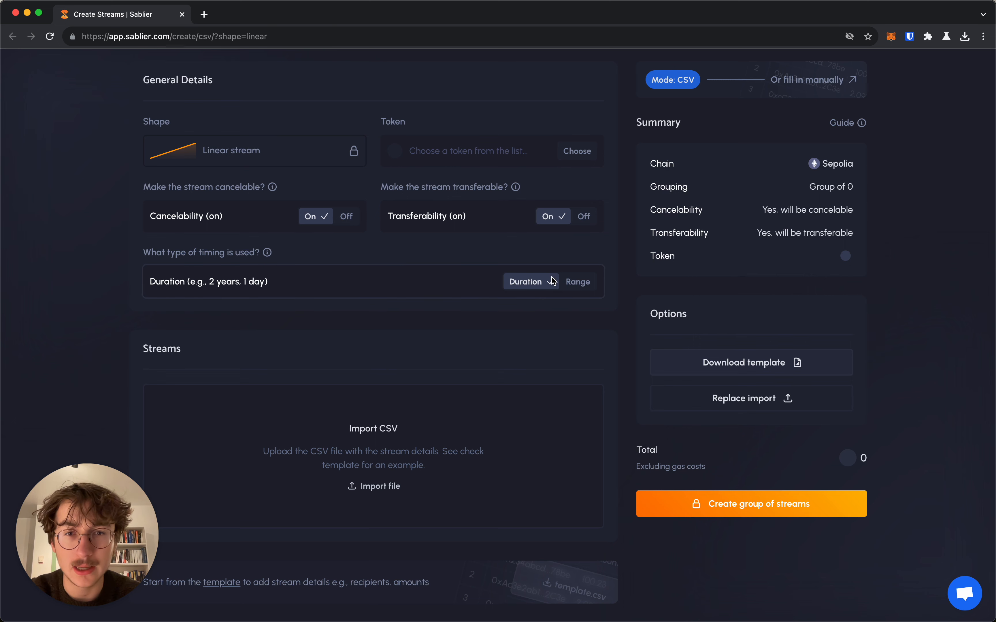
click(579, 285)
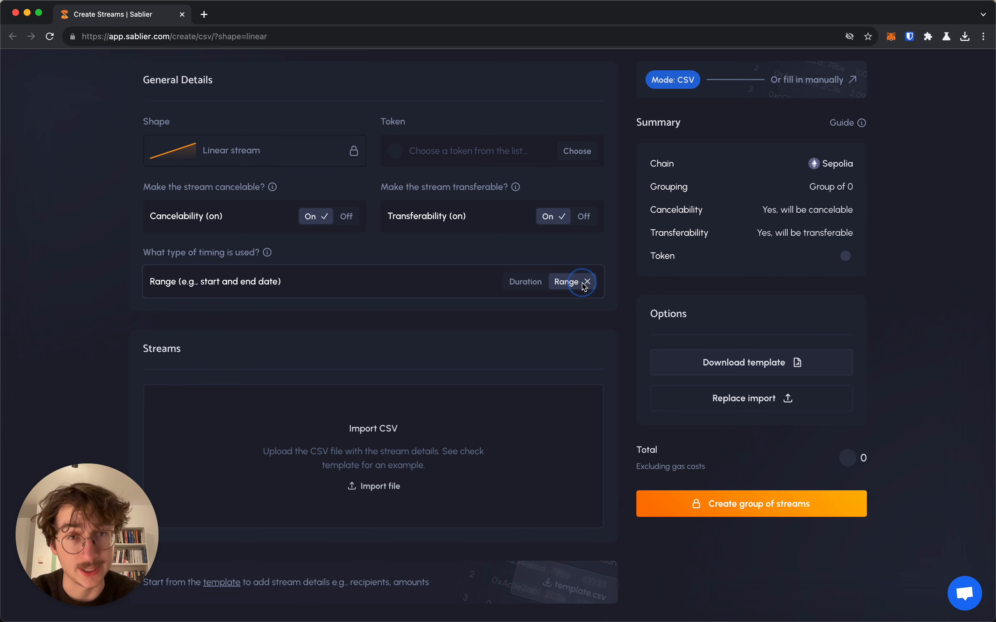
click(530, 284)
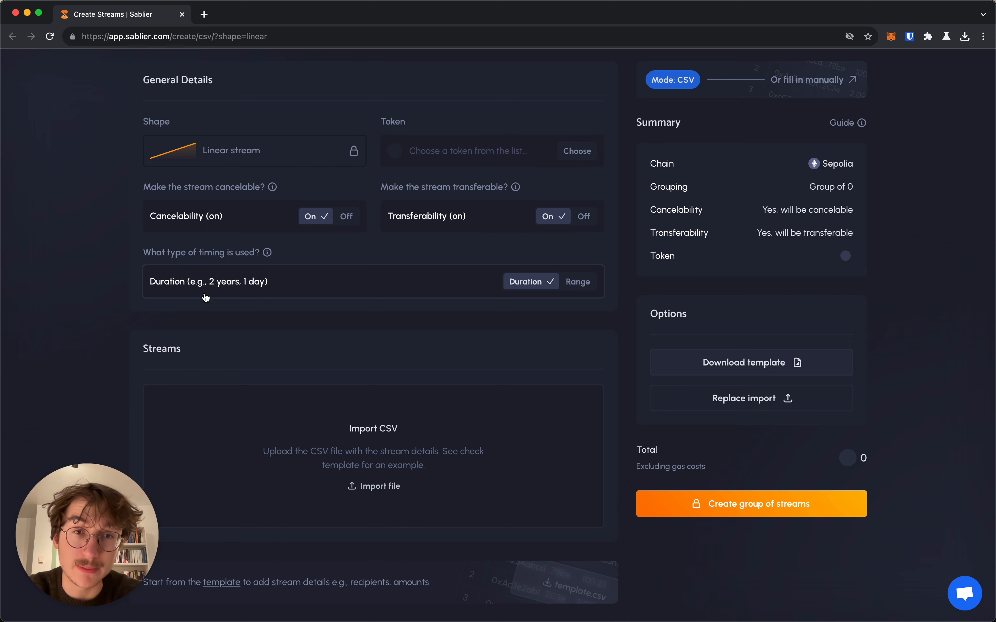
click(577, 282)
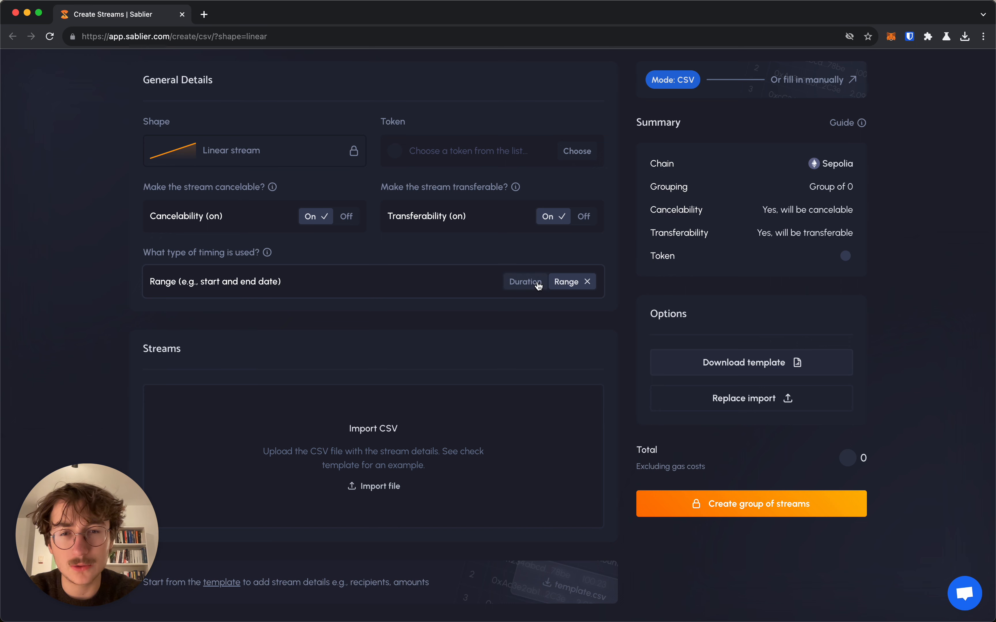
click(523, 288)
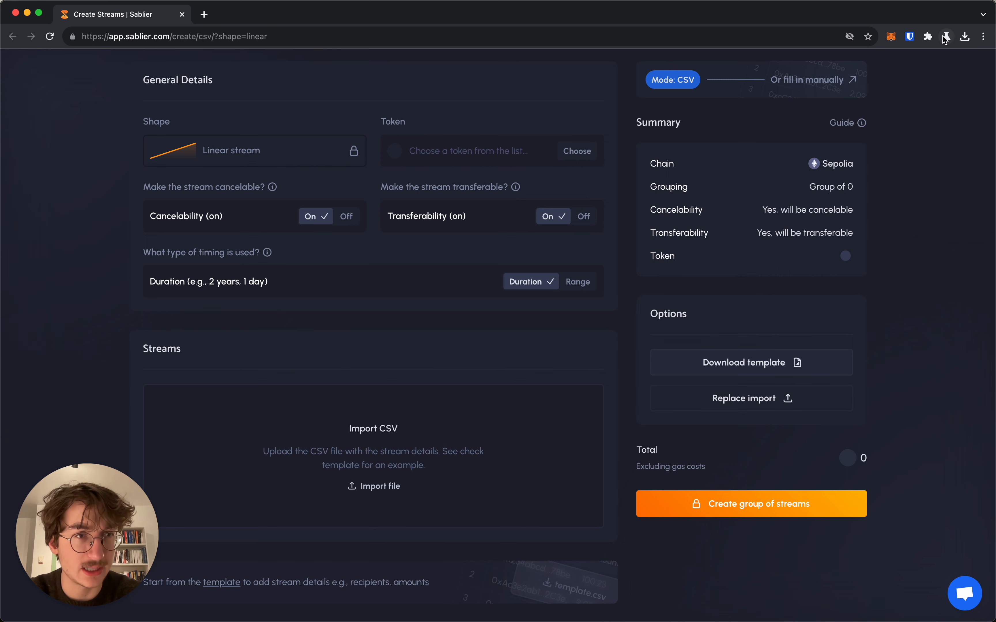
Step: Open the downloaded linear-duration-template (1).csv as a spreadsheet, close the other spreadsheet window and enlarge the table for reading
click(965, 36)
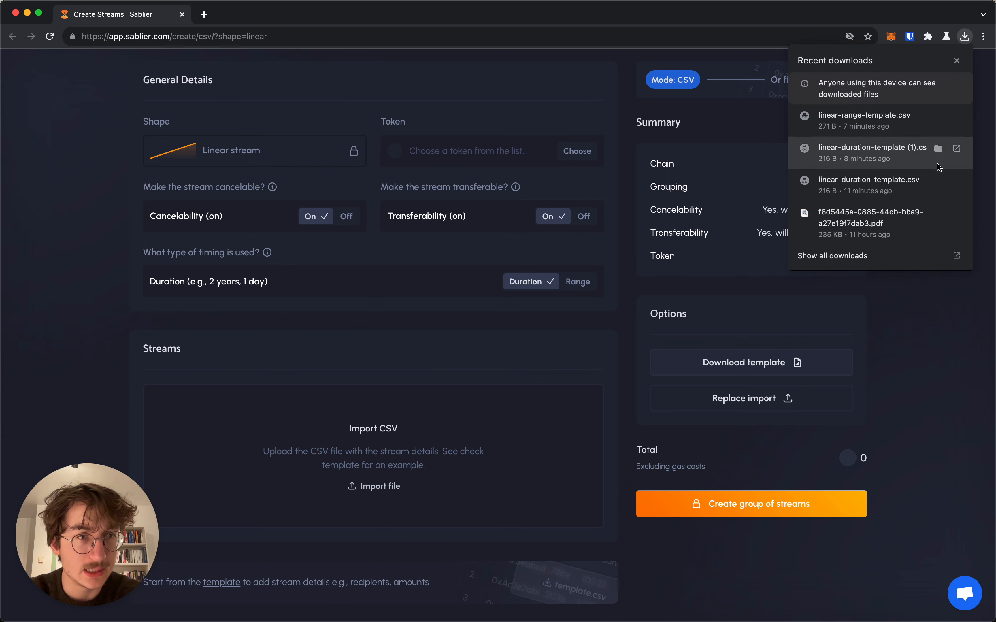
click(910, 151)
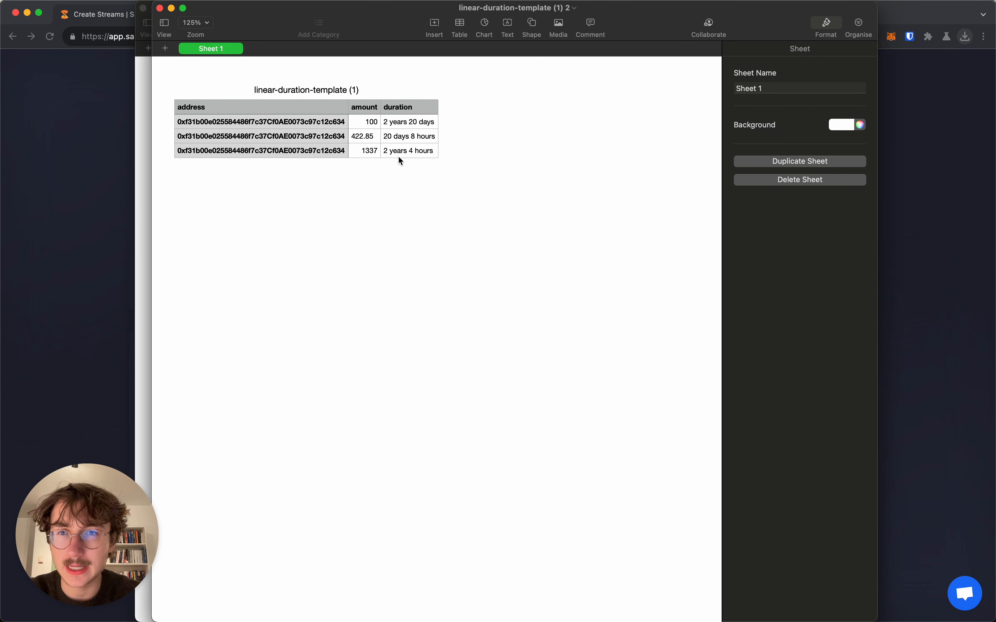
click(143, 9)
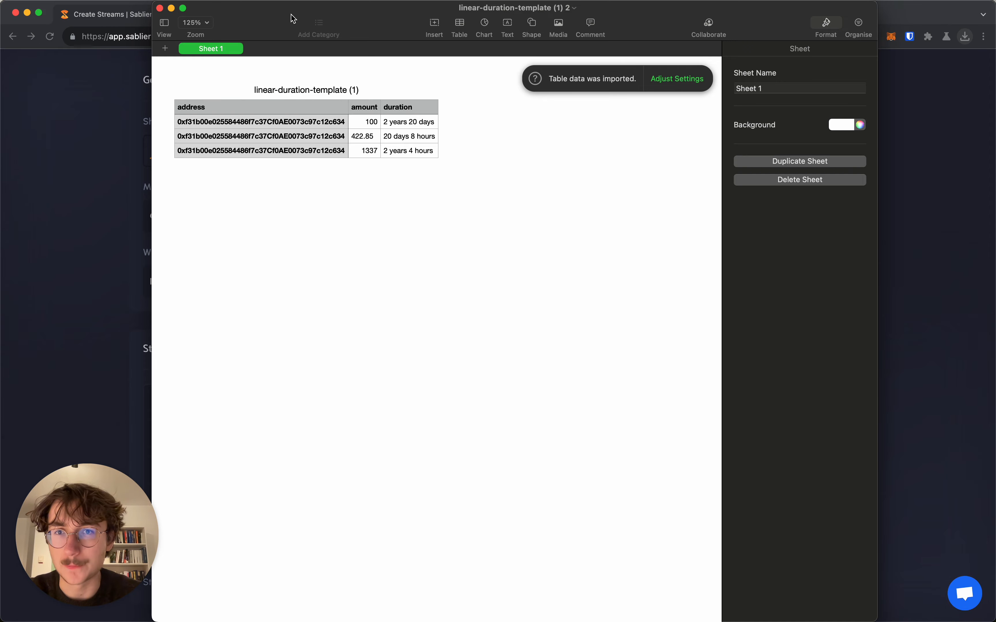
drag(293, 17, 327, 84)
scroll(245, 178, left, 1)
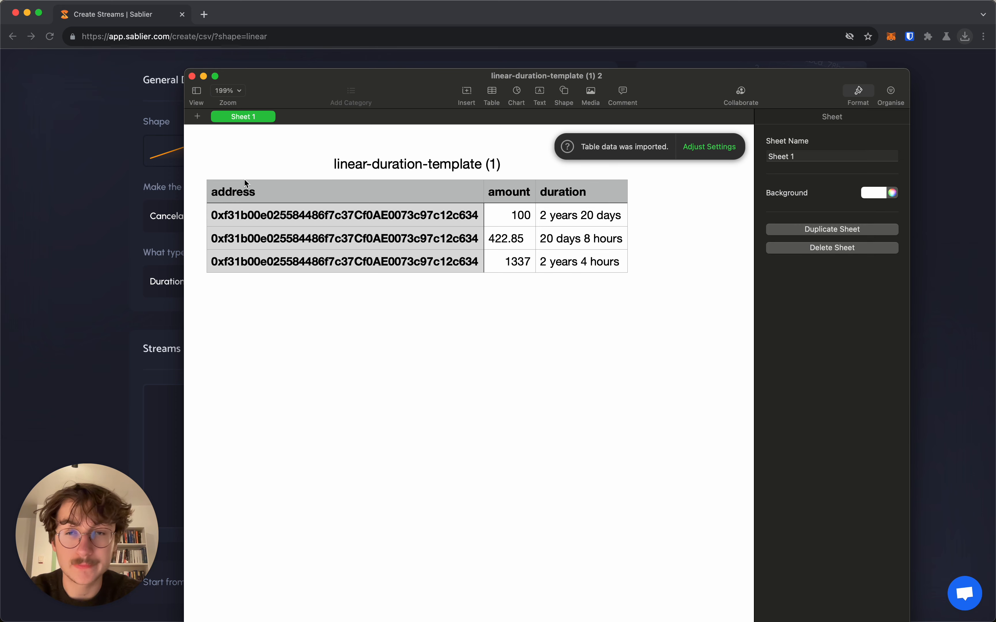
Step: Examine the address, amount and duration columns of the template table, then close the spreadsheet
drag(268, 189, 271, 266)
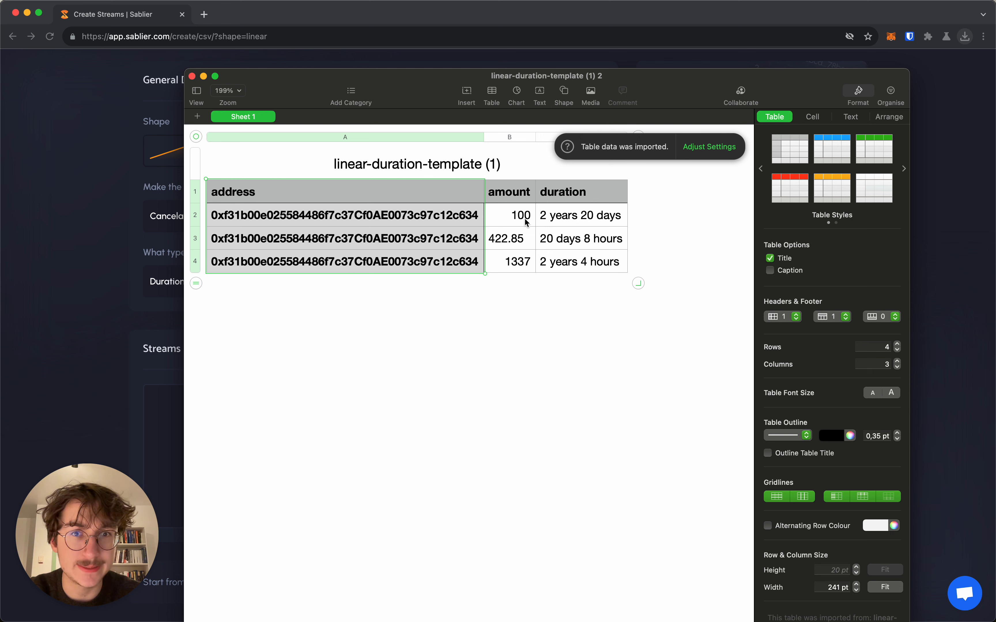
drag(521, 196, 519, 261)
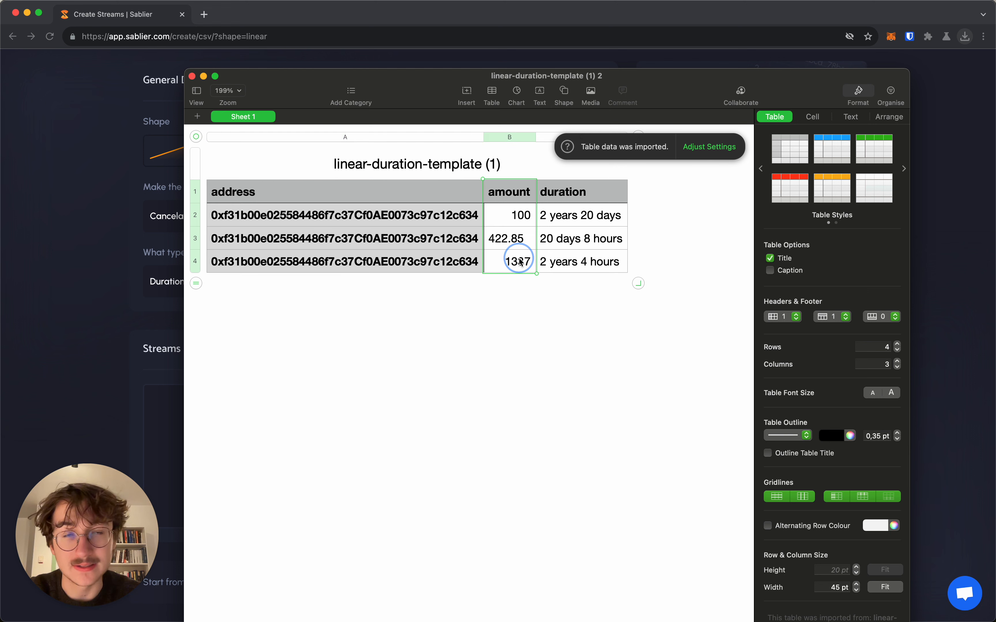
drag(596, 195, 595, 255)
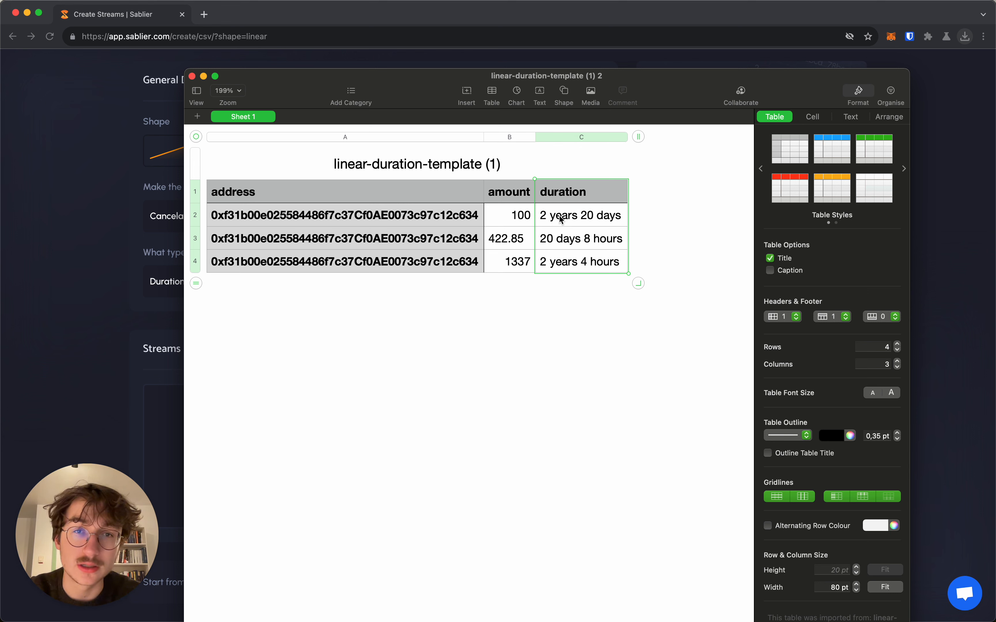
click(556, 197)
click(565, 214)
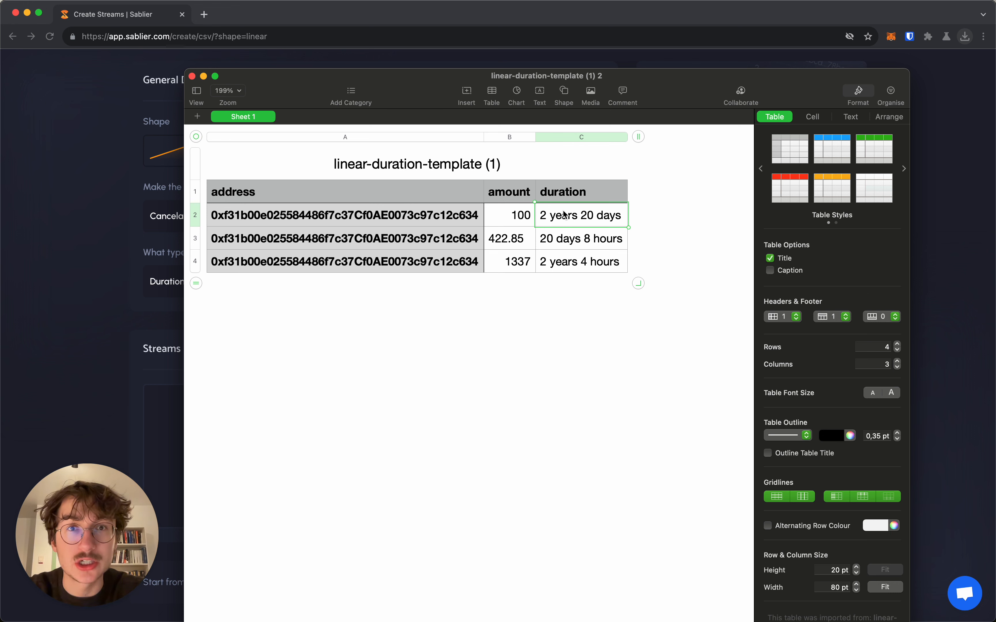
click(193, 77)
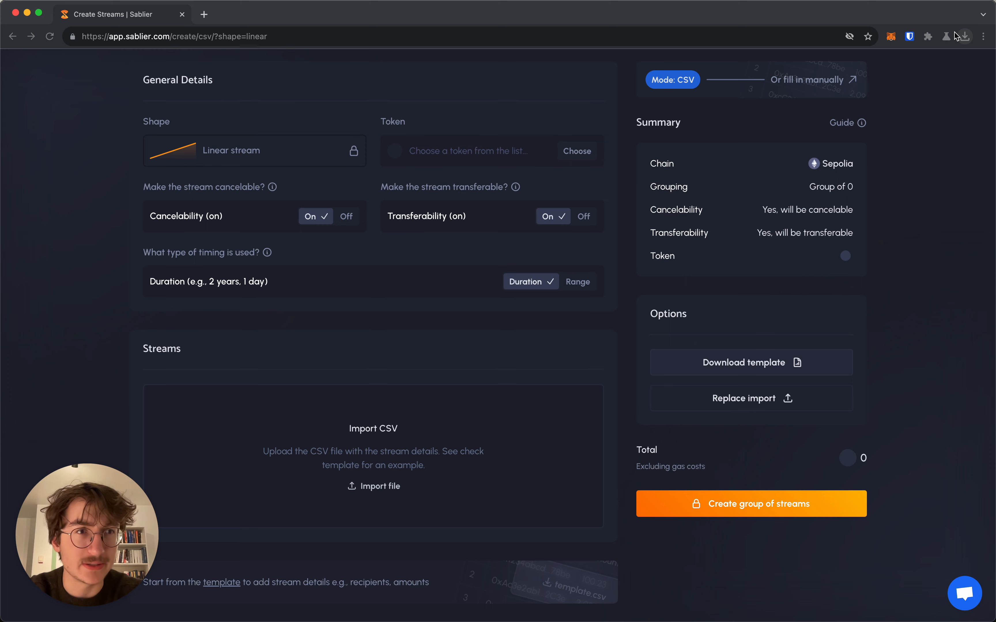
click(929, 37)
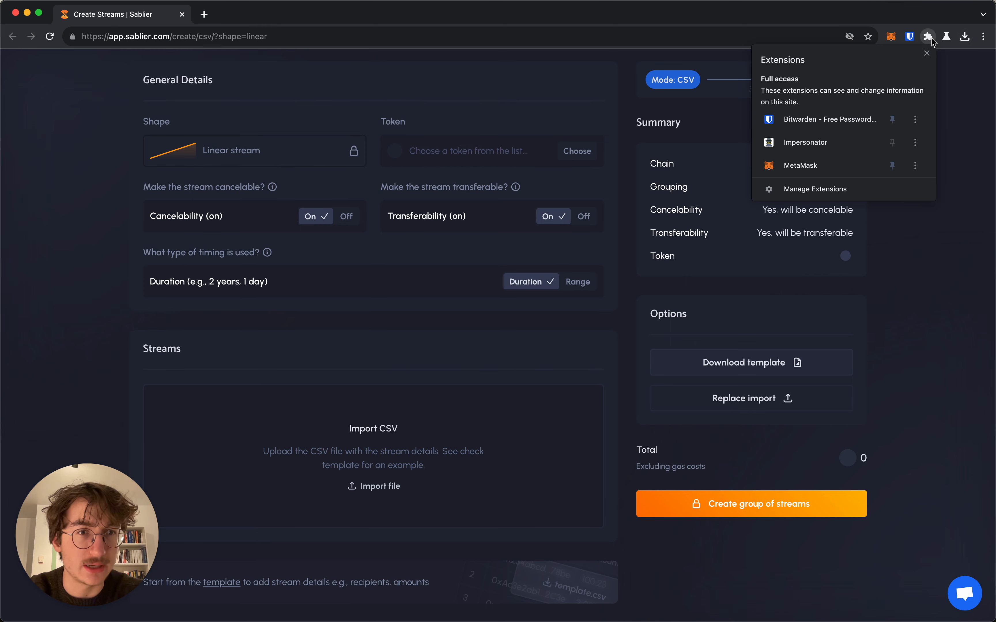
click(965, 38)
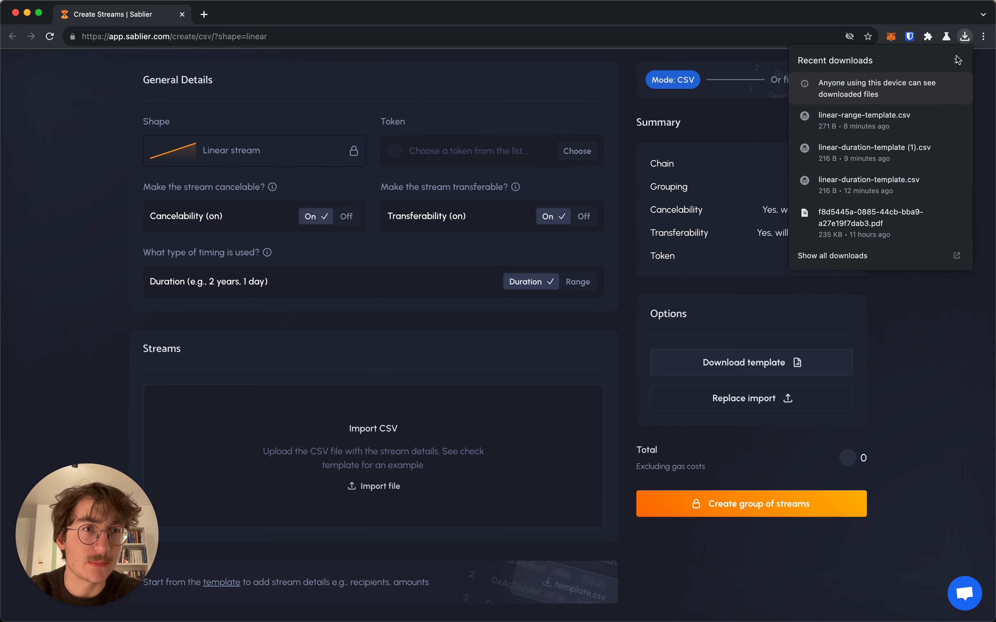
click(980, 160)
Step: Switch to TextEdit with linear-duration-template (1).csv and bring its full rows into readable view
key(alt+space)
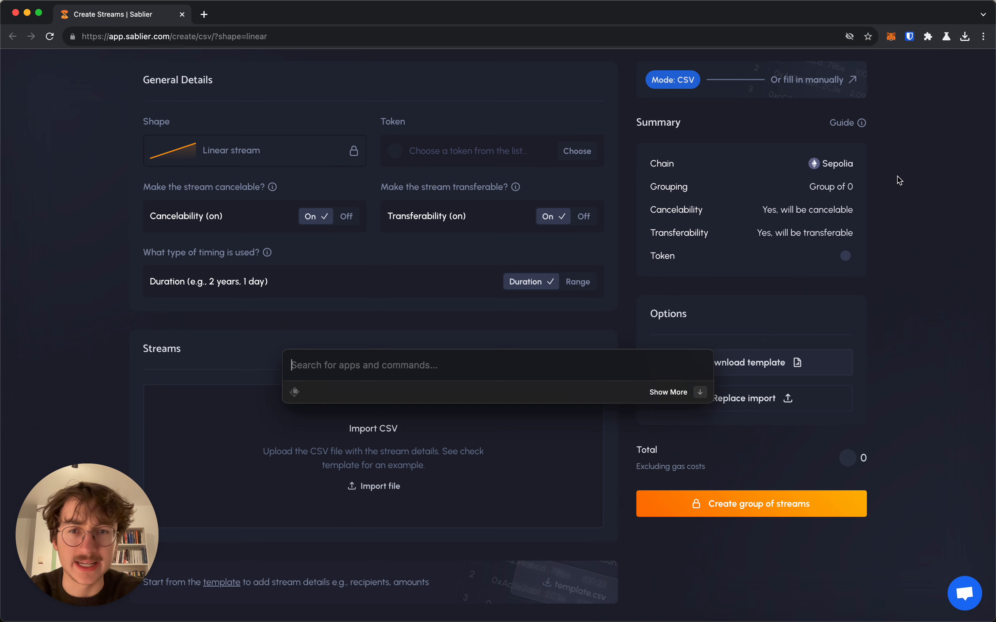
text(textedit)
key(Return)
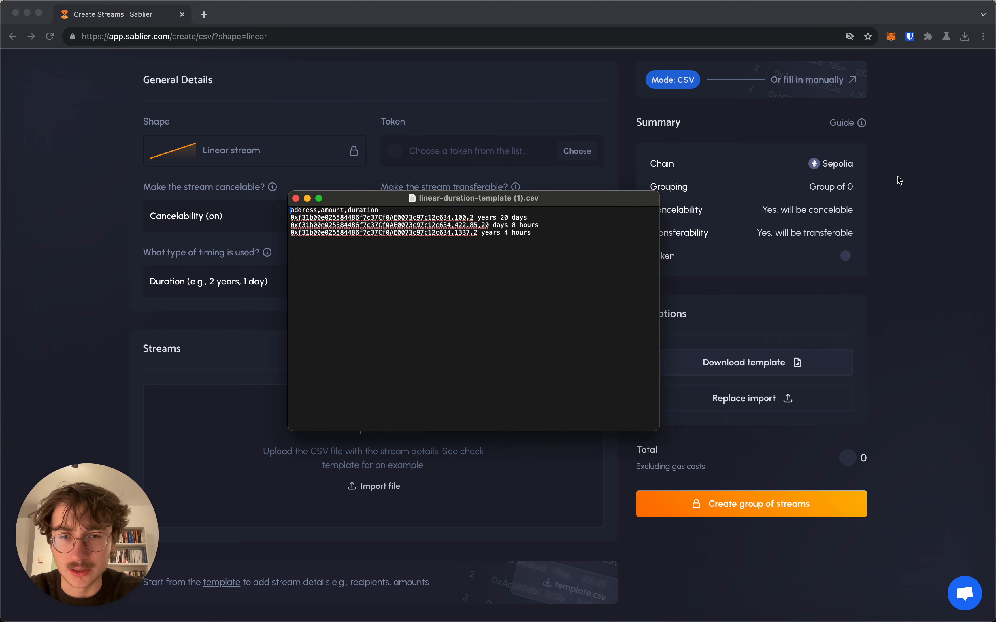
scroll(462, 225, up, 3)
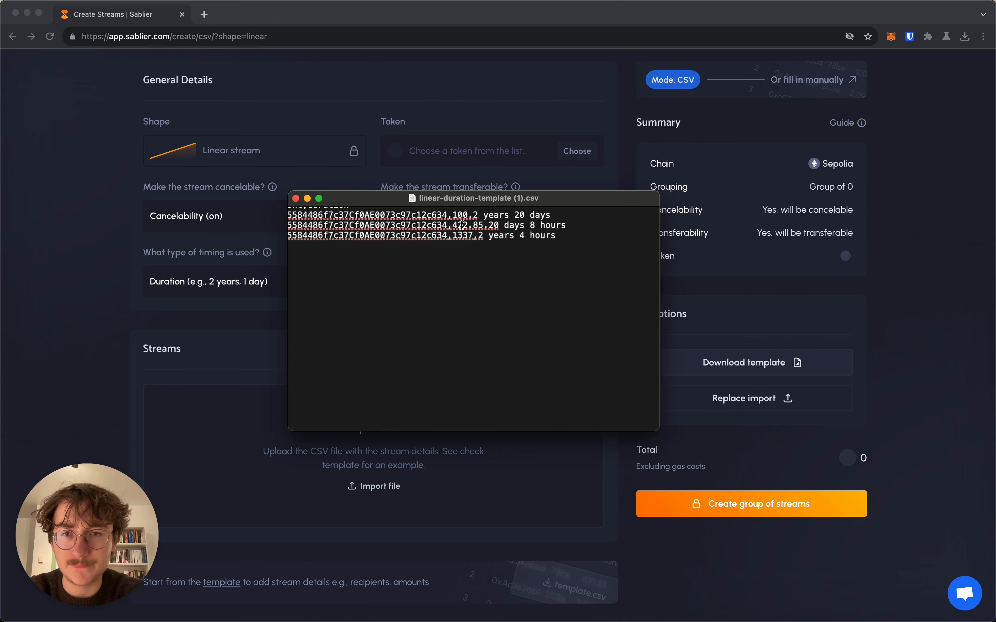
scroll(462, 225, left, 2)
scroll(461, 225, up, 1)
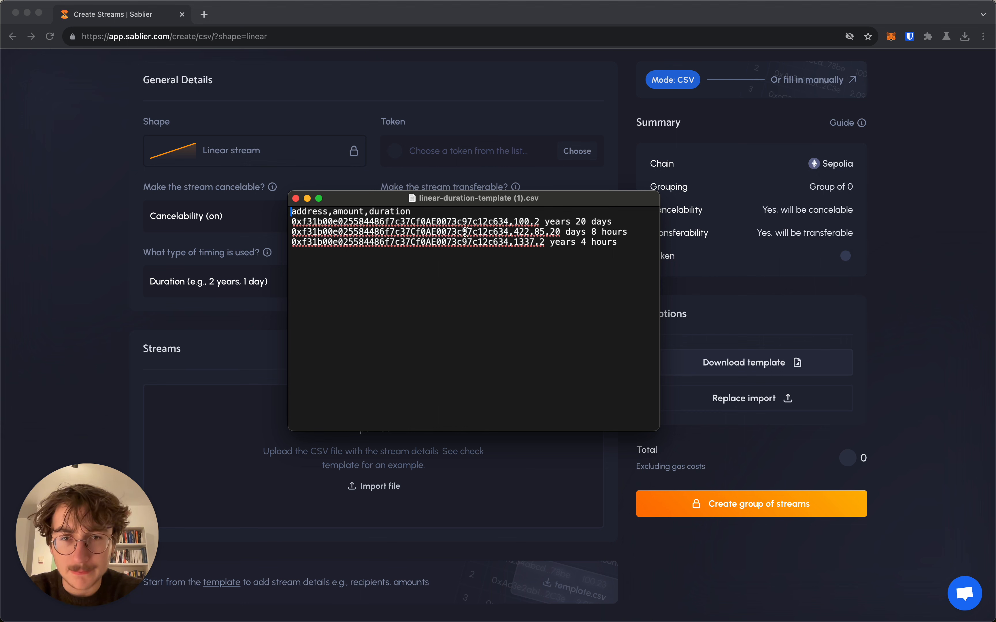
Step: Delete the last stream row with amount 1337 from the CSV, including the leftover blank line
drag(464, 230, 554, 249)
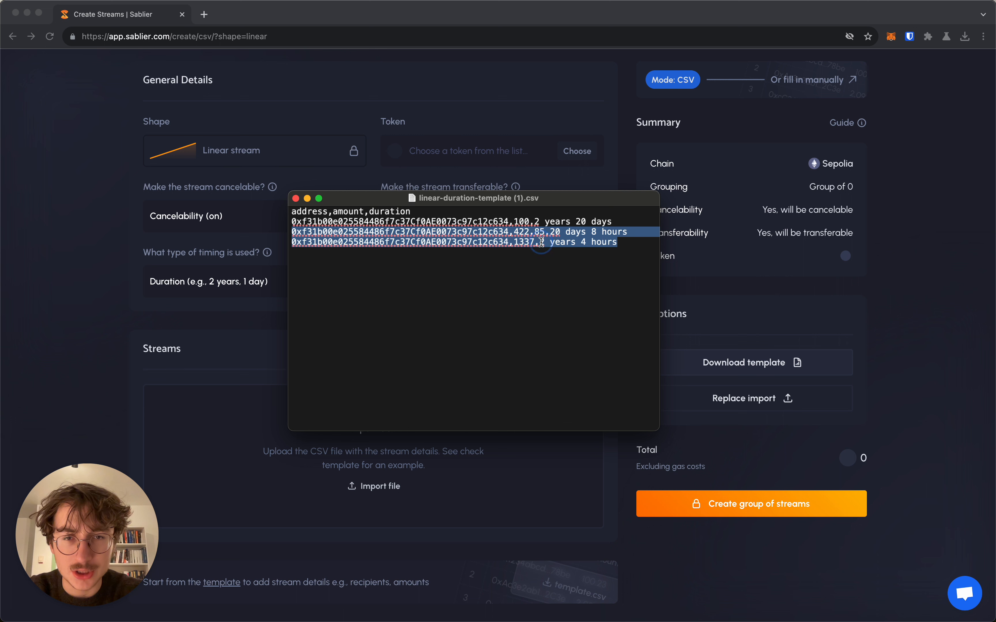
triple_click(541, 243)
key(BackSpace)
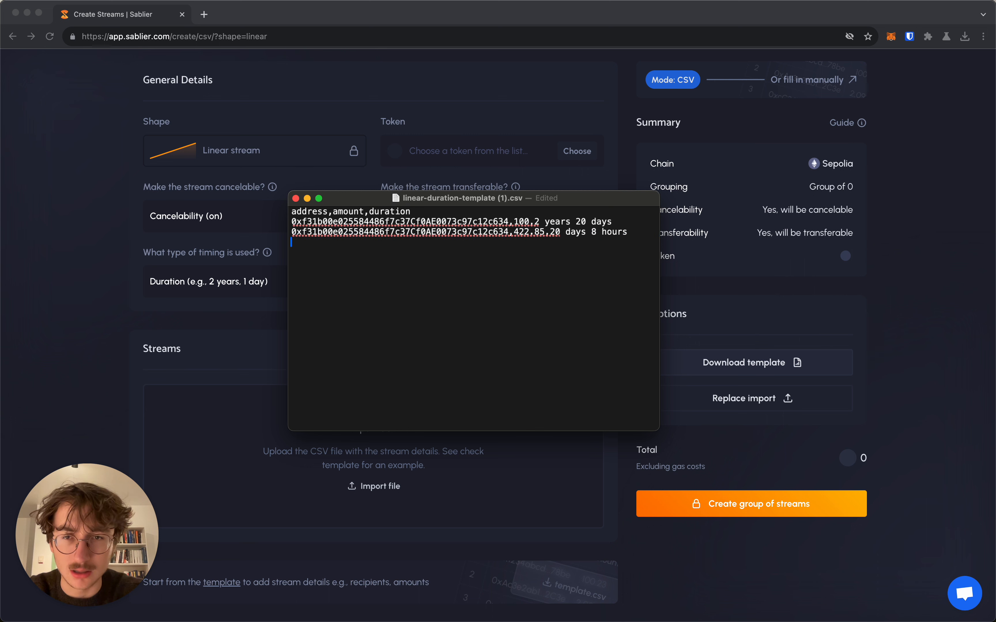
key(BackSpace)
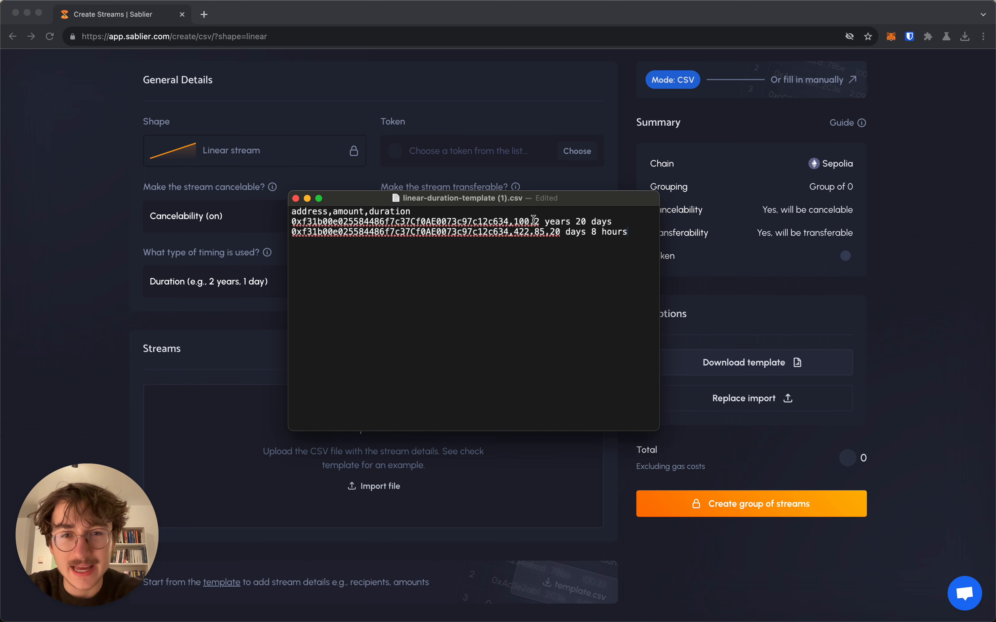
Step: Set the first stream's amount in the CSV to 545
double_click(522, 221)
key(BackSpace)
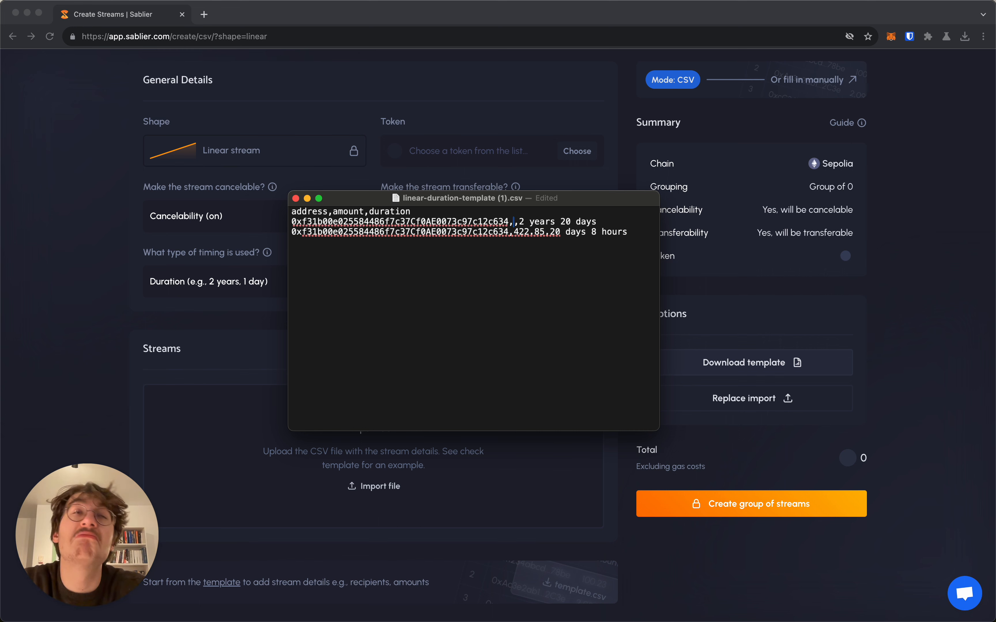
text(54)
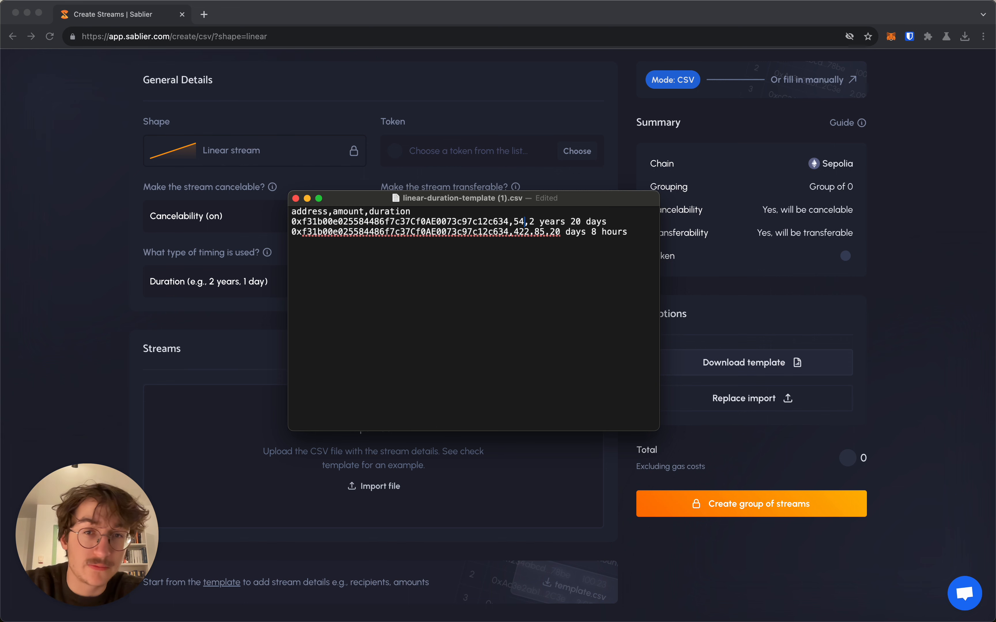
text(5)
Step: Set the first stream's duration to 3 years 11 days
key(Right)
key(Right)
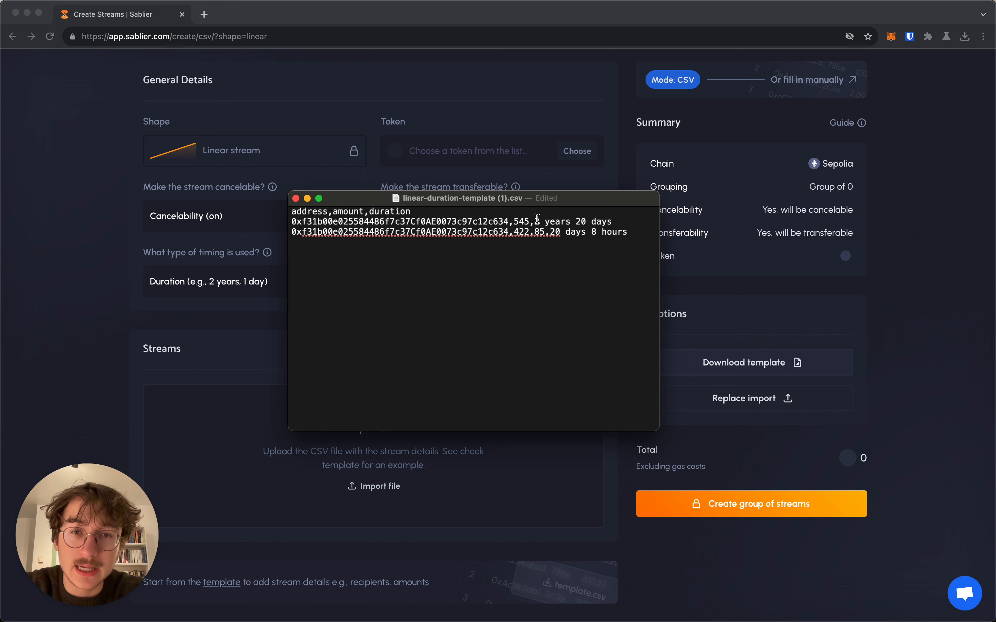
key(BackSpace)
text(3)
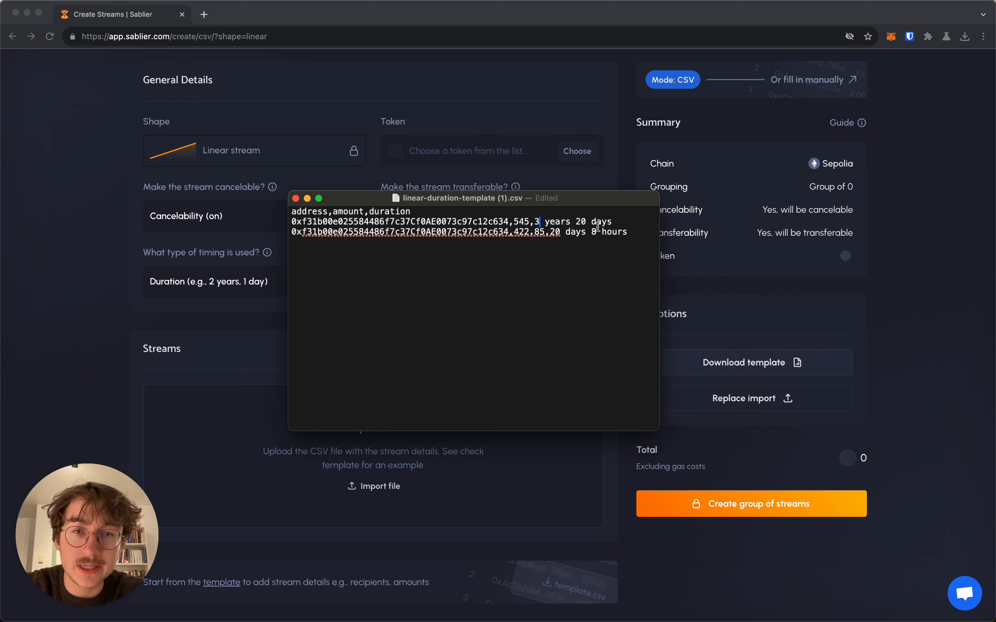
key(alt+Right)
key(alt+Right)
key(BackSpace)
key(BackSpace)
text(11)
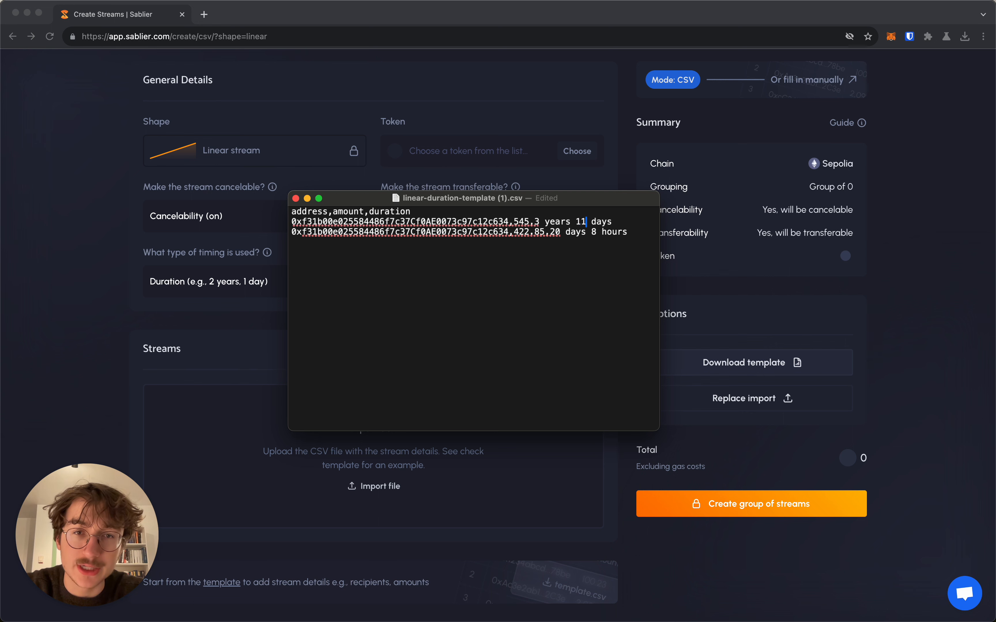
Step: Remove the day count from the second stream's duration and set that stream's amount to 314
click(564, 232)
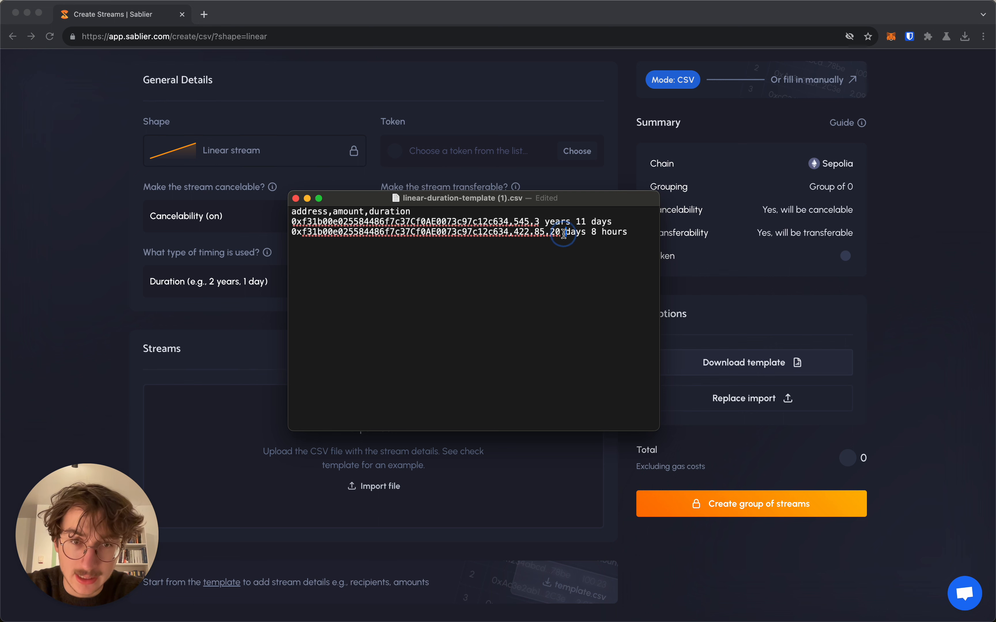
key(BackSpace)
key(BackSpace)
key(BackSpace)
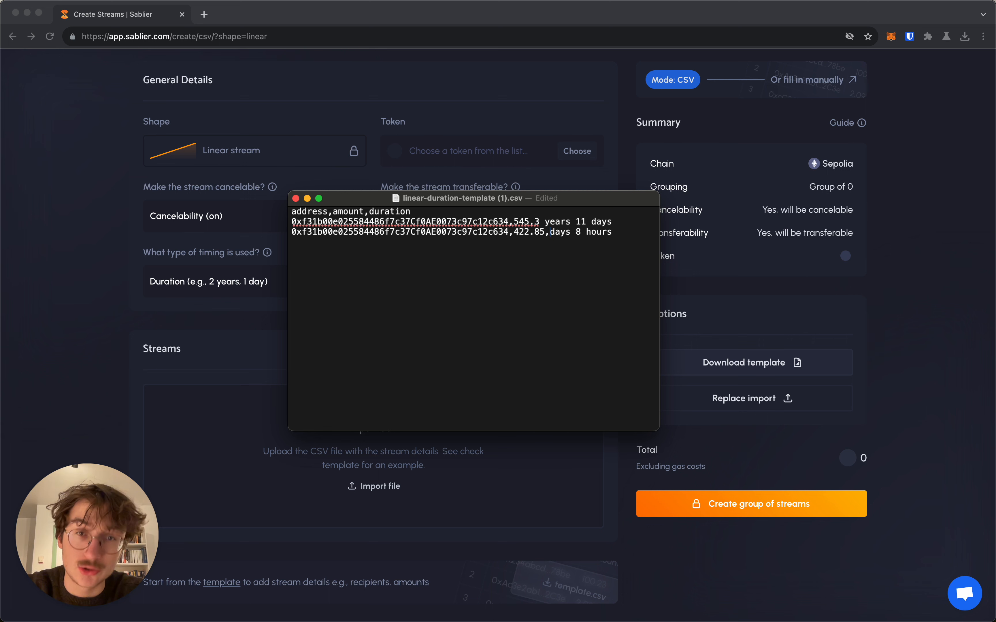
click(546, 232)
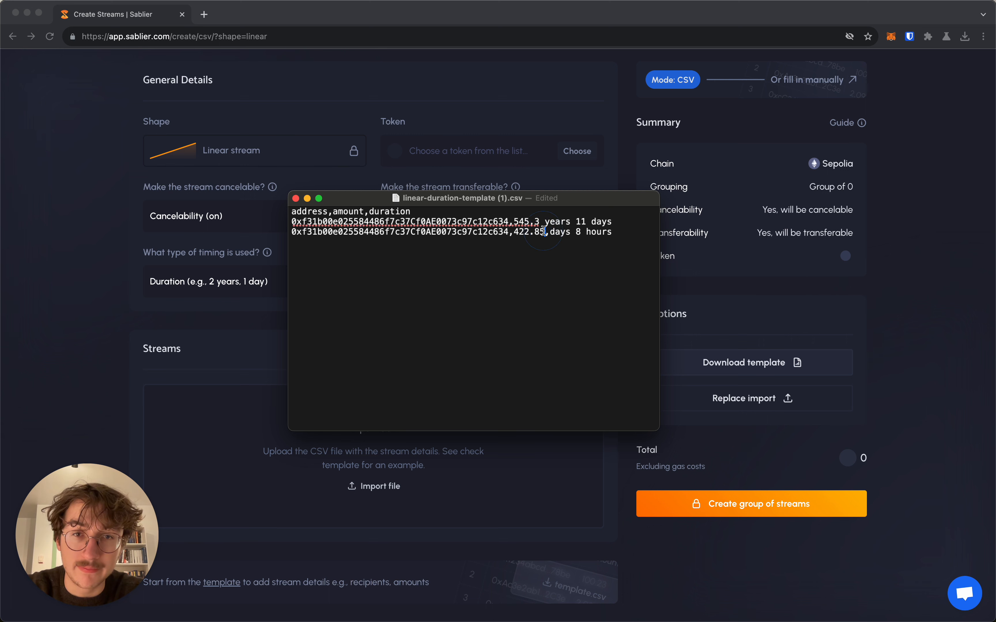
key(BackSpace)
key(BackSpace)
key(BackSpace)
key(BackSpace)
key(BackSpace)
key(BackSpace)
text(314,)
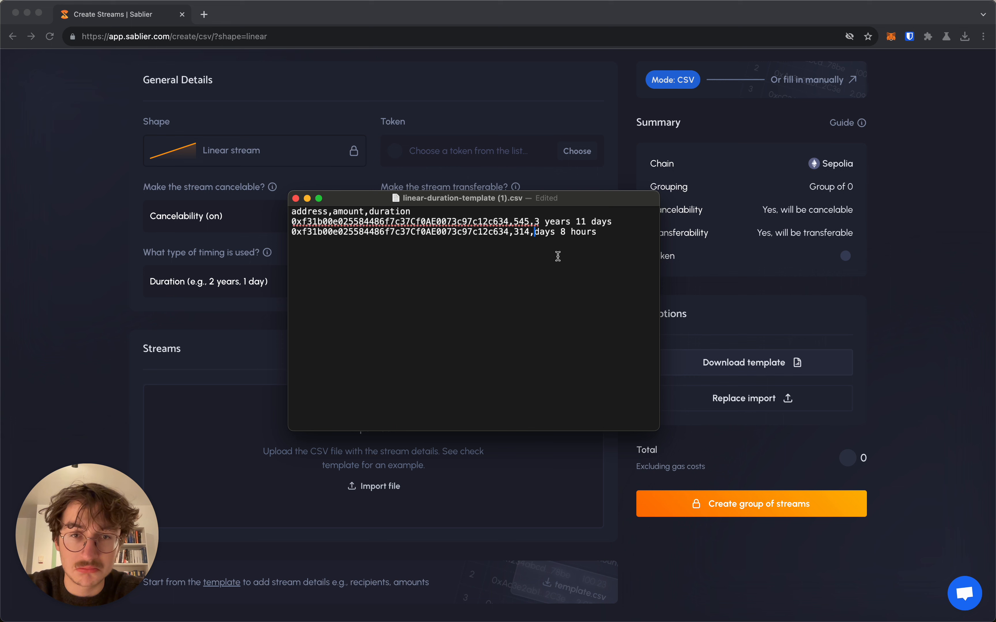
Step: Set the second stream's duration to 69 days 2 hours
text(69)
click(573, 240)
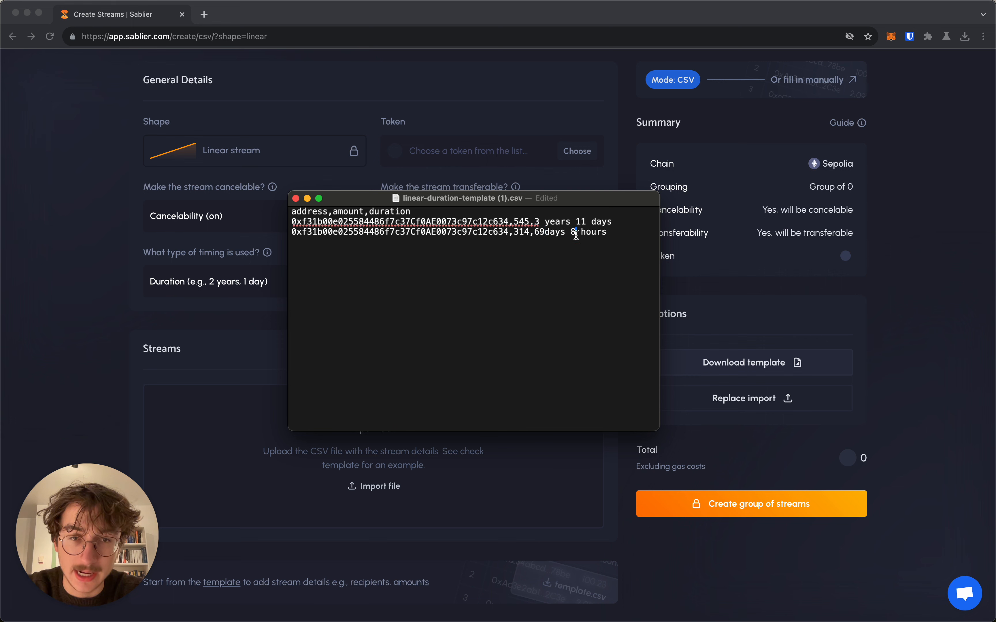
key(BackSpace)
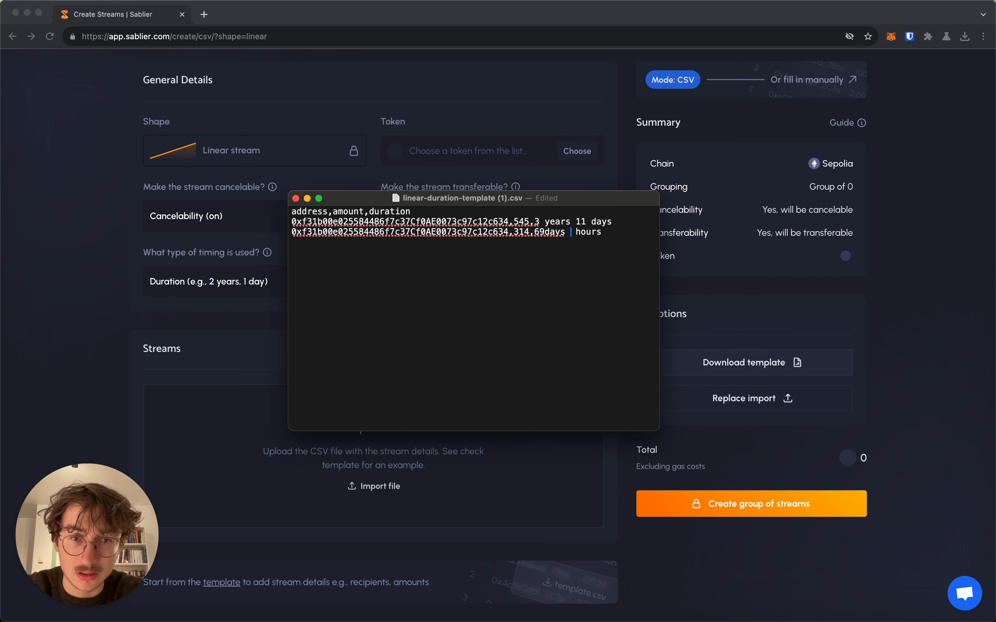
click(546, 232)
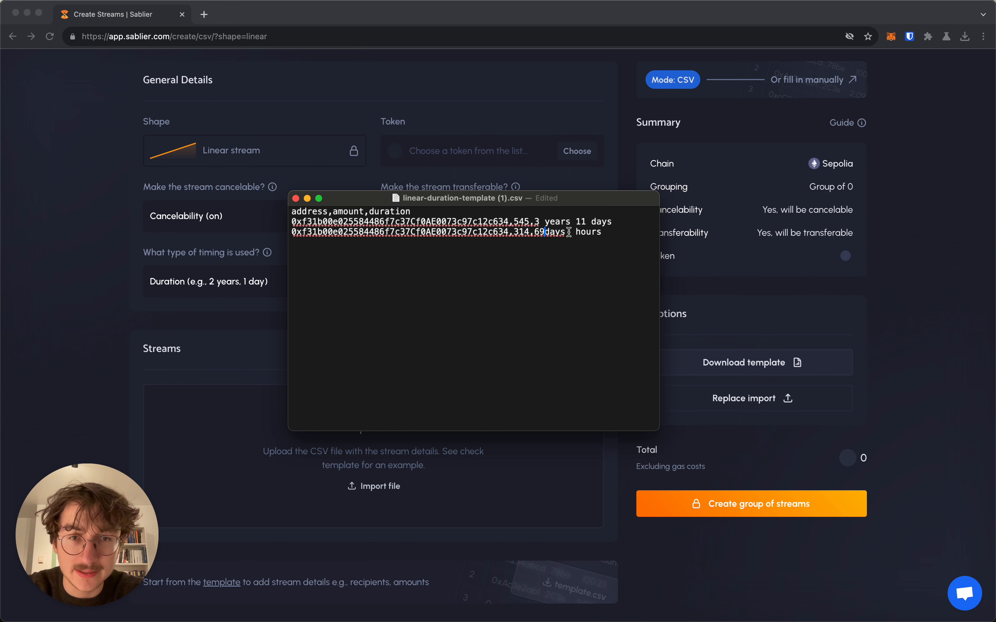
click(578, 232)
text(2)
click(560, 244)
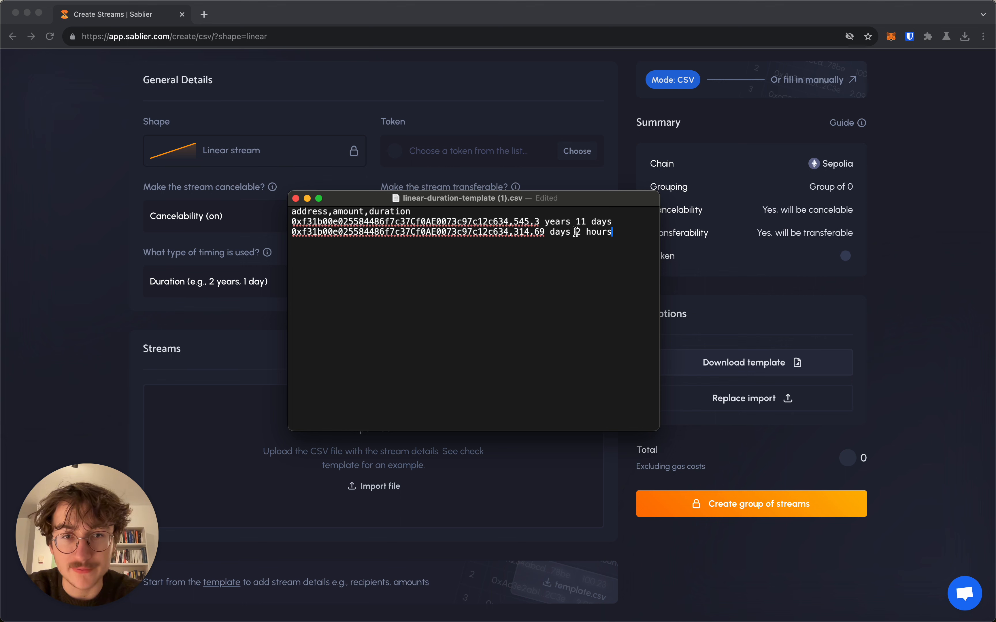
Step: Save the edited CSV file and close it
click(572, 223)
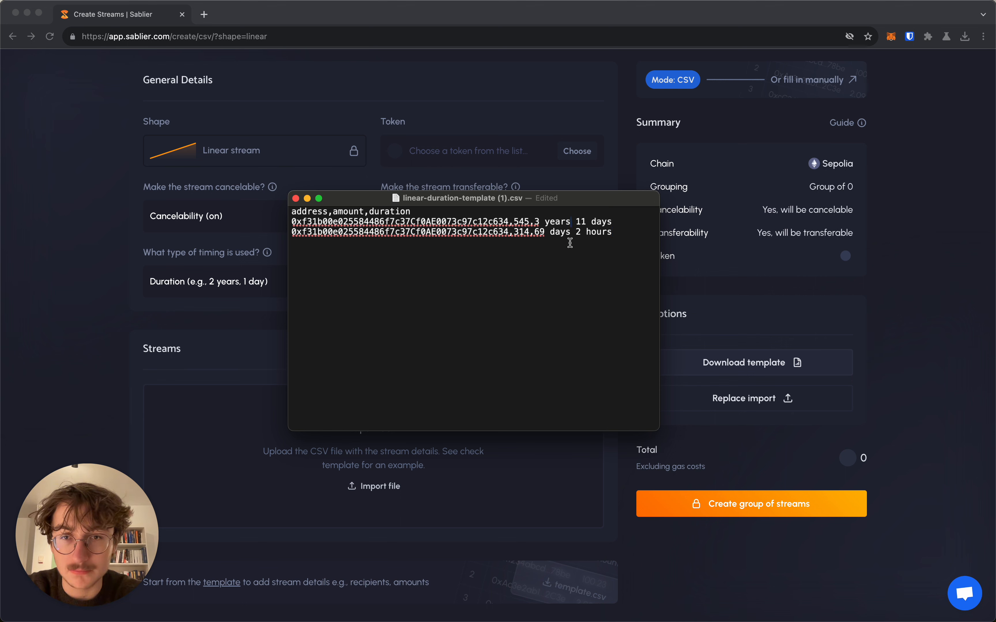
key(super+s)
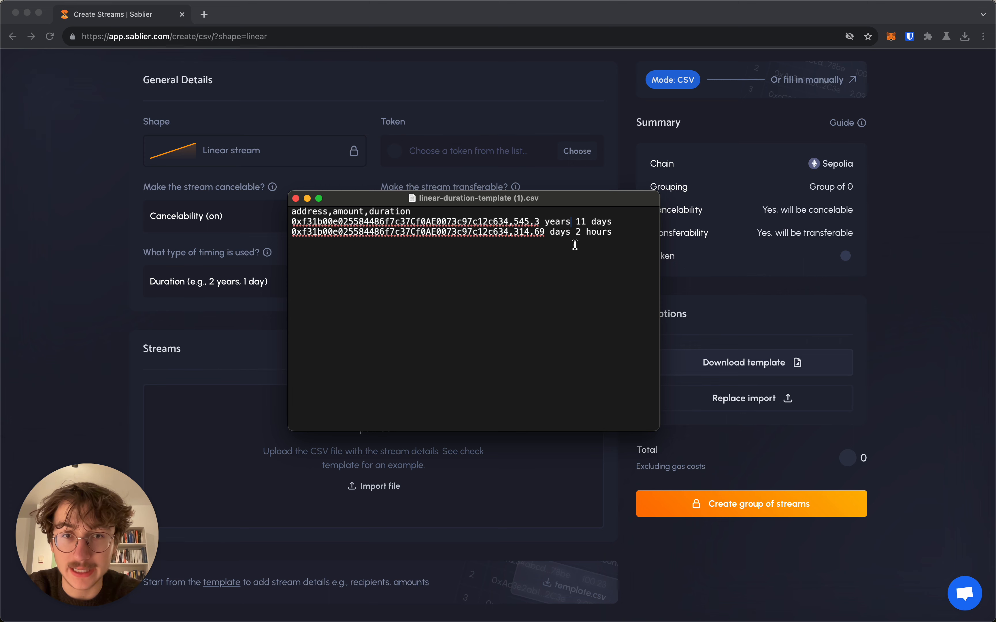
click(297, 199)
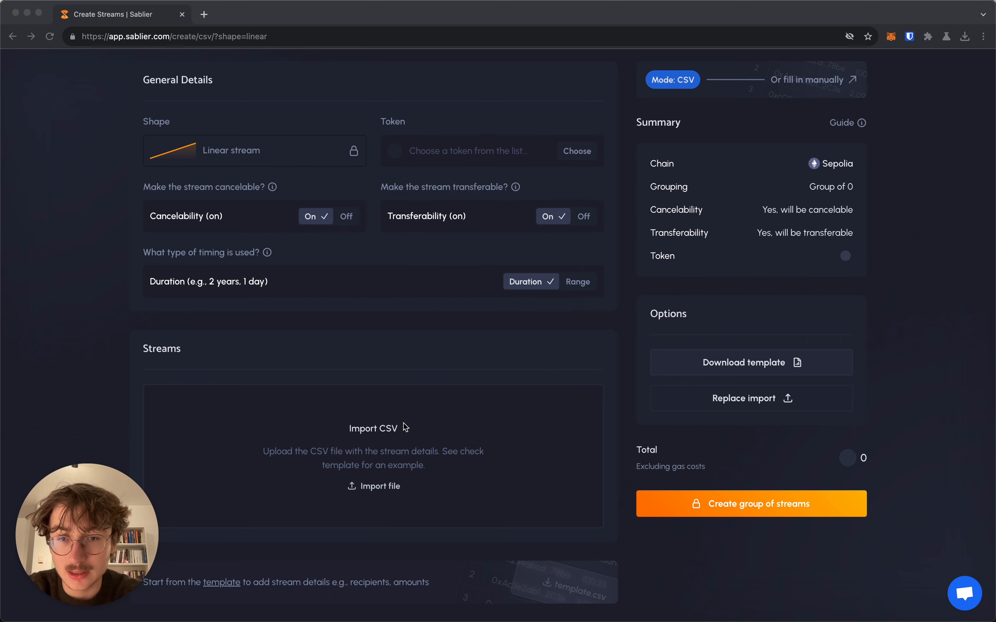
Step: Import linear-duration-template (1).csv from Downloads as the stream details of the group
click(385, 486)
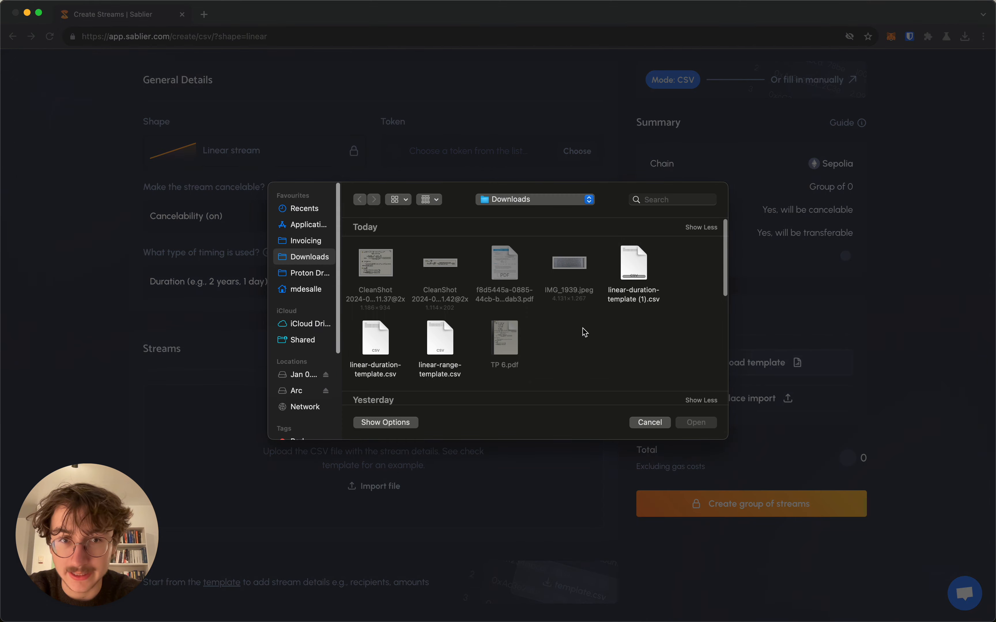
click(636, 262)
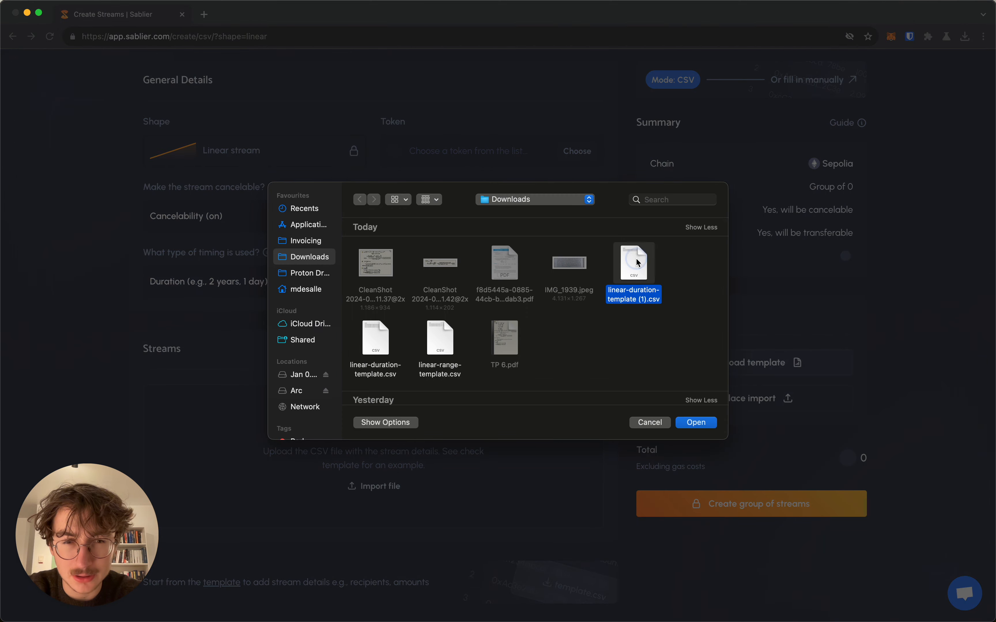
click(696, 423)
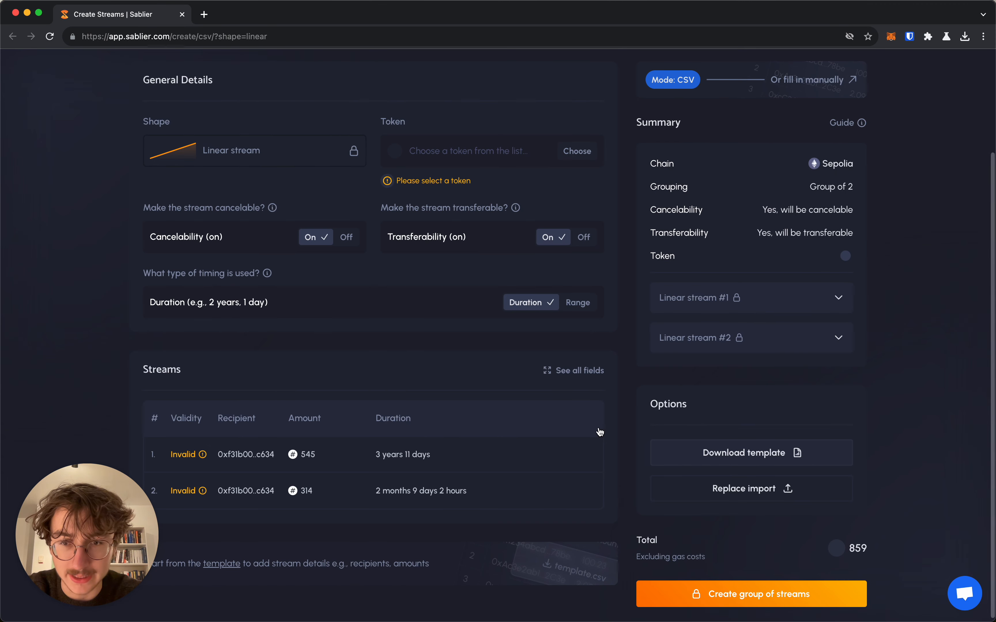
Step: Check the validity of the imported streams and view all their fields
scroll(413, 465, down, 1)
mouse_move(202, 451)
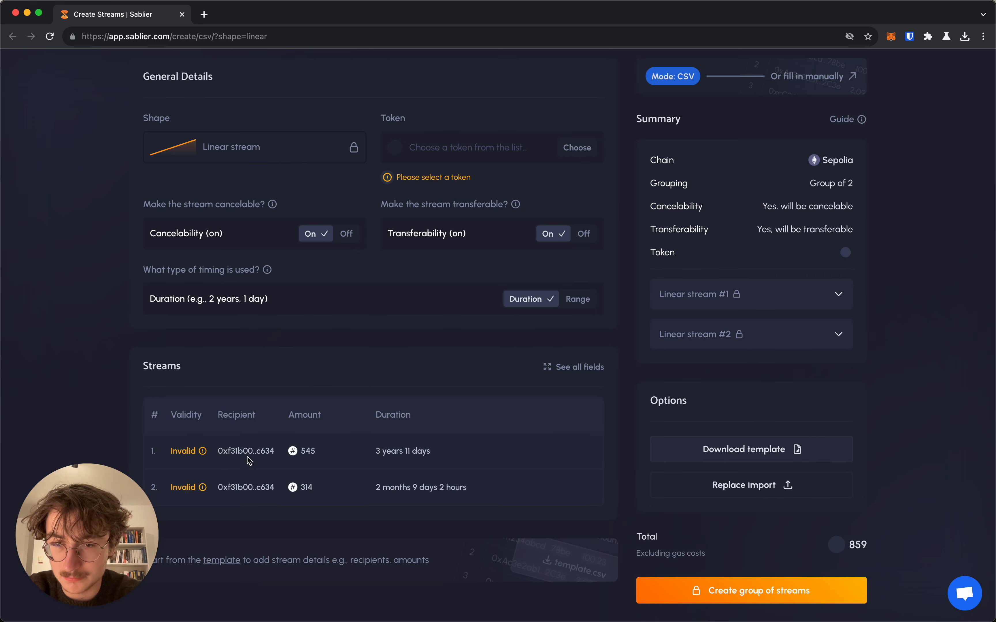
click(574, 367)
click(585, 190)
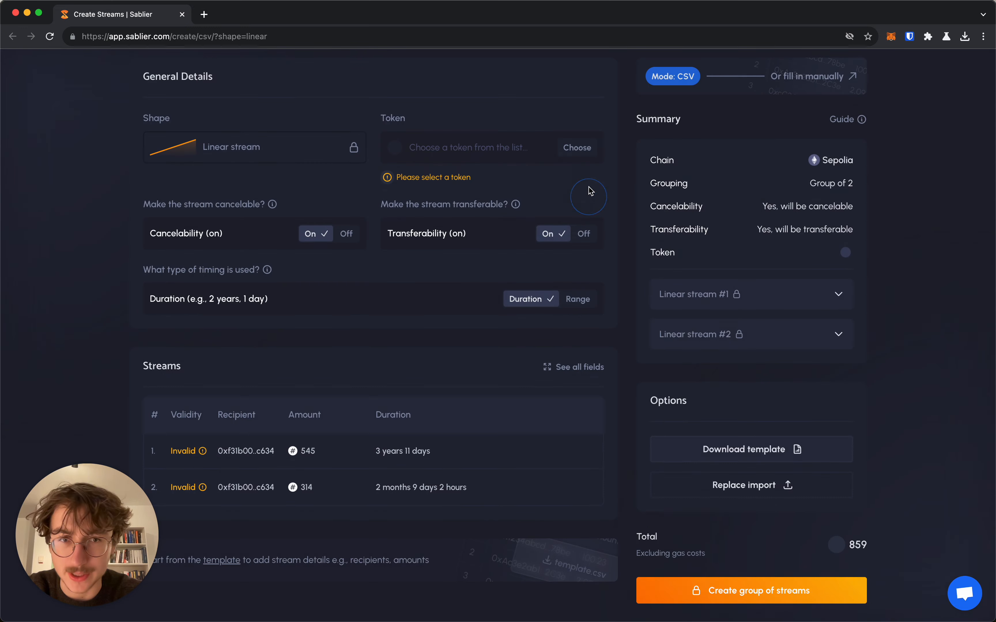
Step: Choose Dai Stablecoin (DAI) as the group's token and review the general details and imported stream rows
click(556, 150)
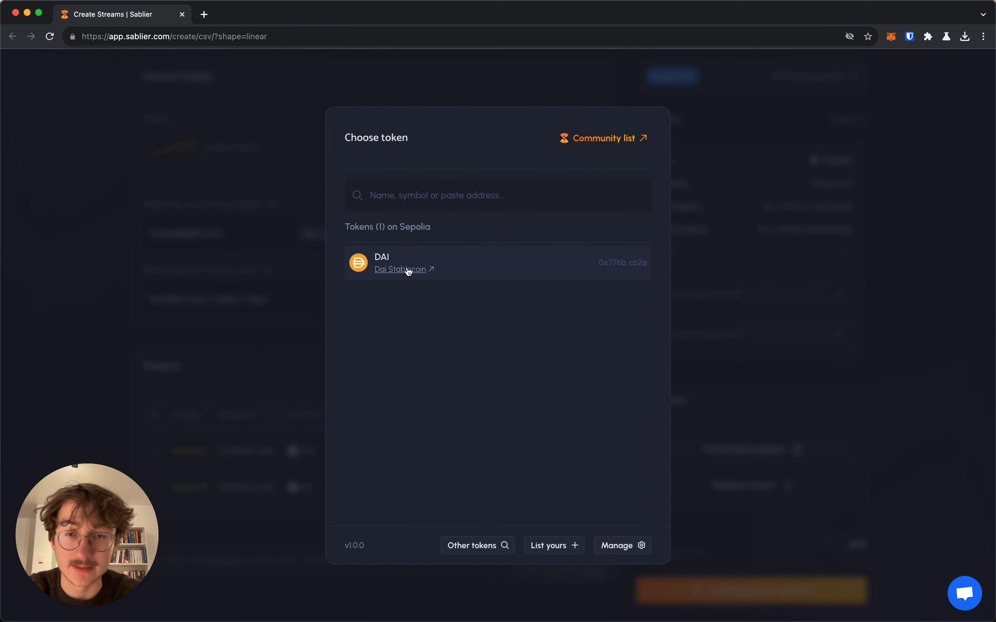
click(476, 260)
scroll(251, 297, up, 2)
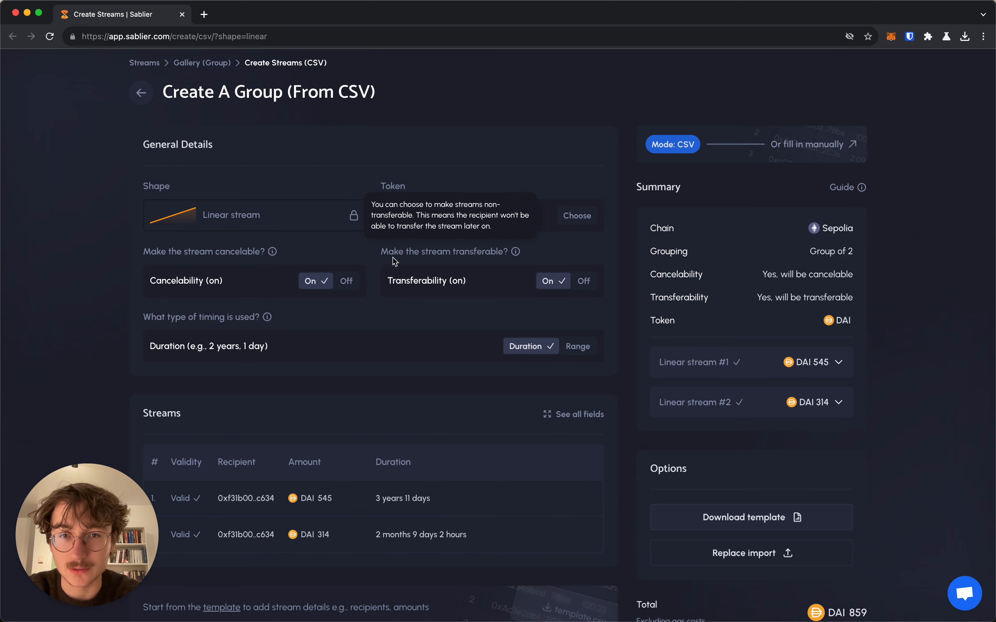
scroll(330, 255, down, 5)
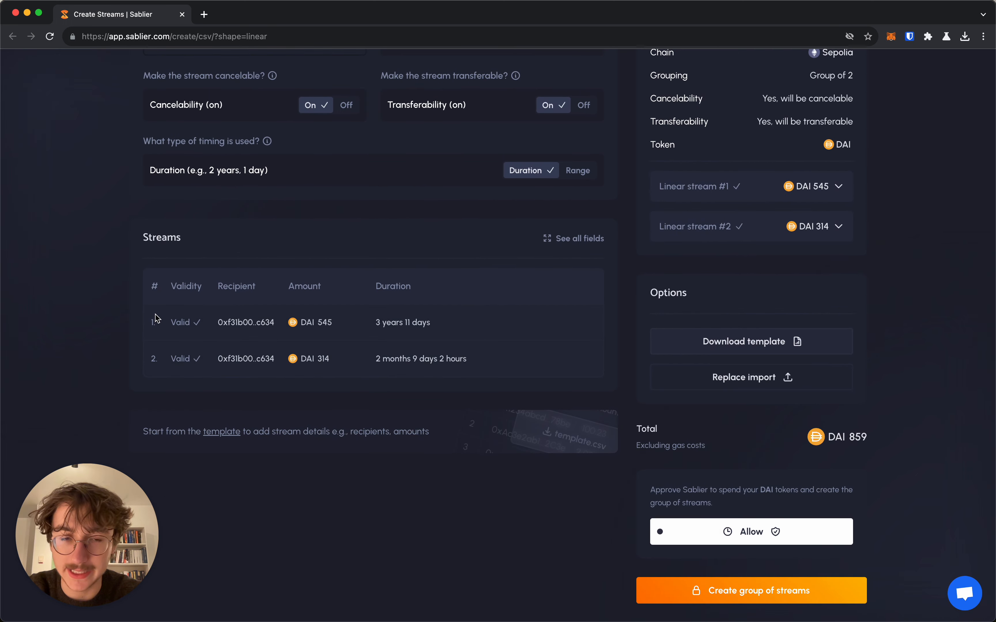
scroll(201, 303, up, 7)
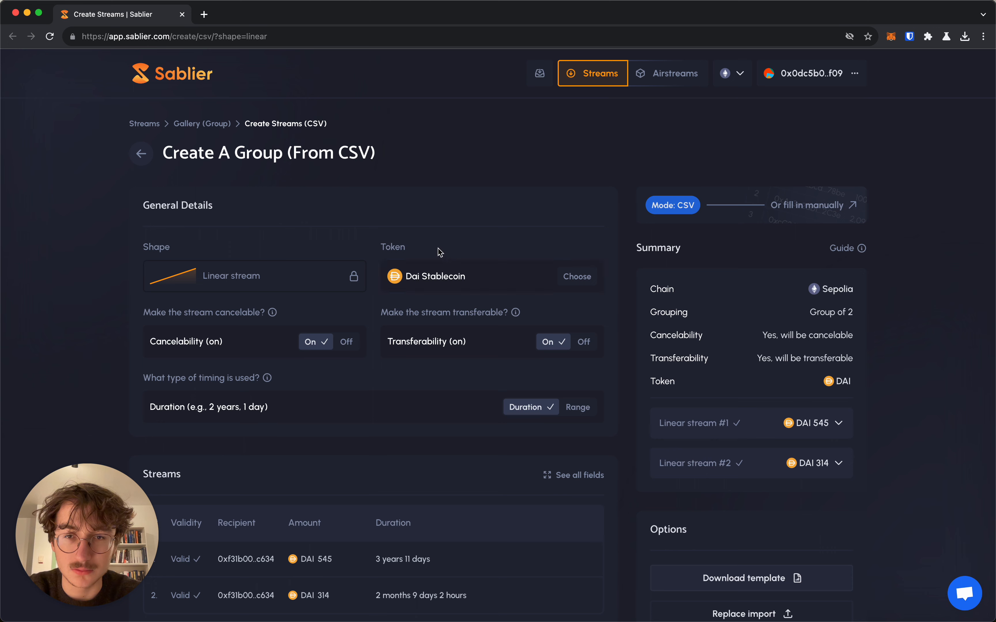
scroll(217, 375, down, 4)
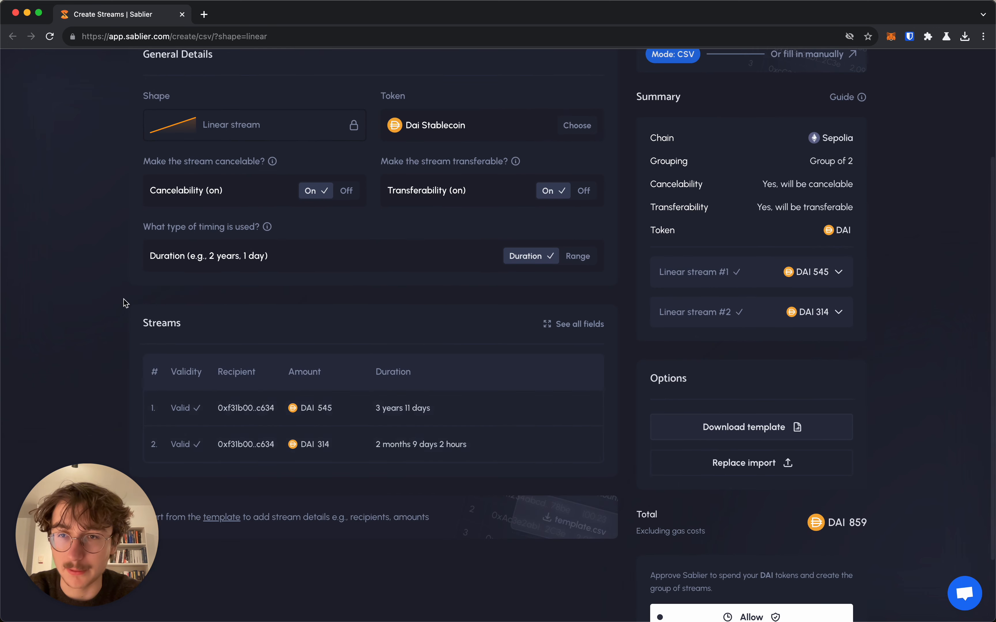
scroll(70, 291, up, 1)
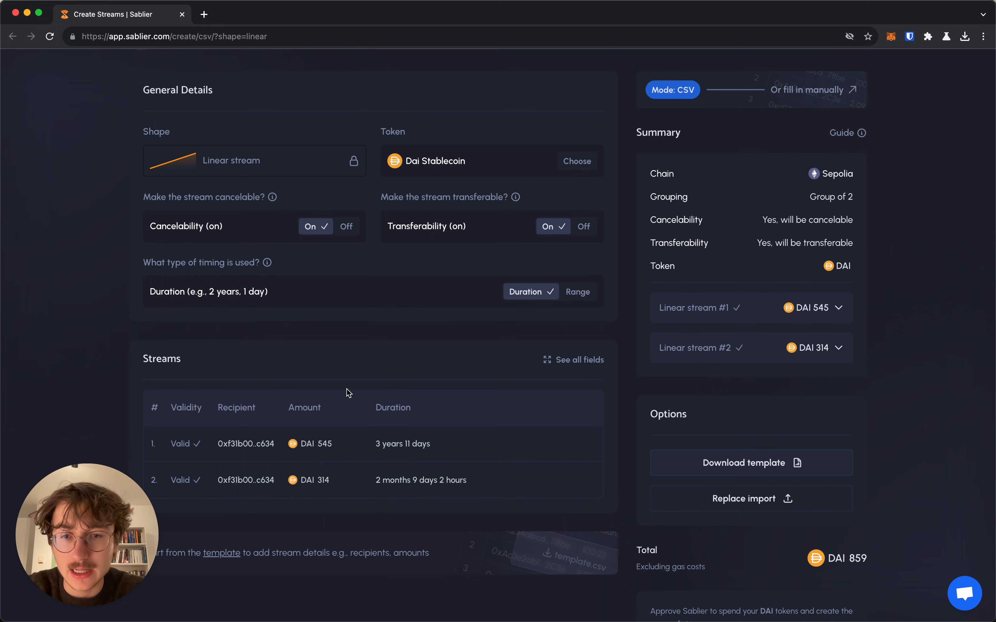
Step: Switch the streams' transferability off and back on
scroll(347, 392, up, 2)
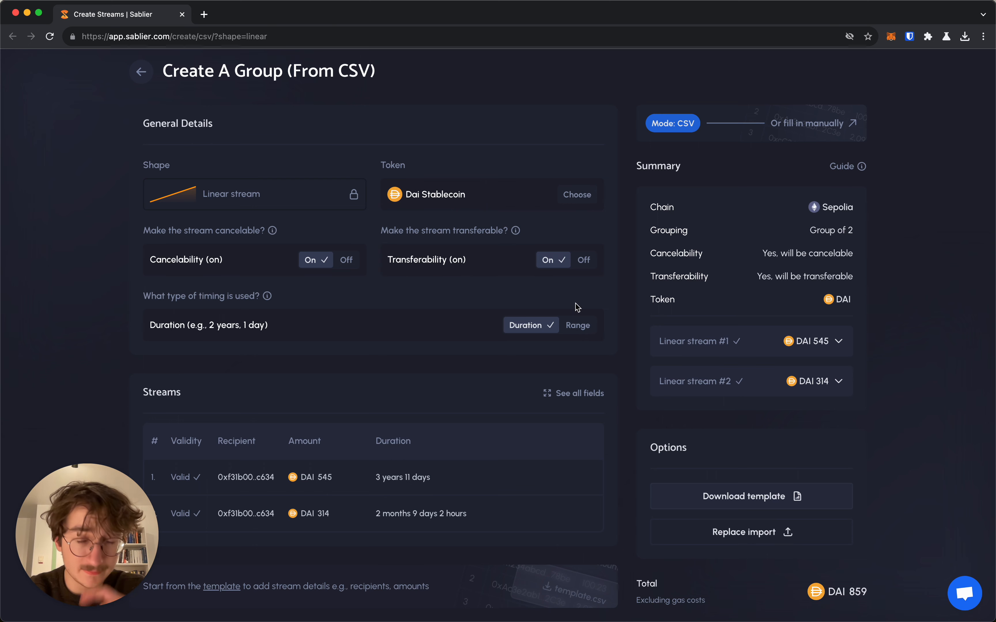
click(584, 260)
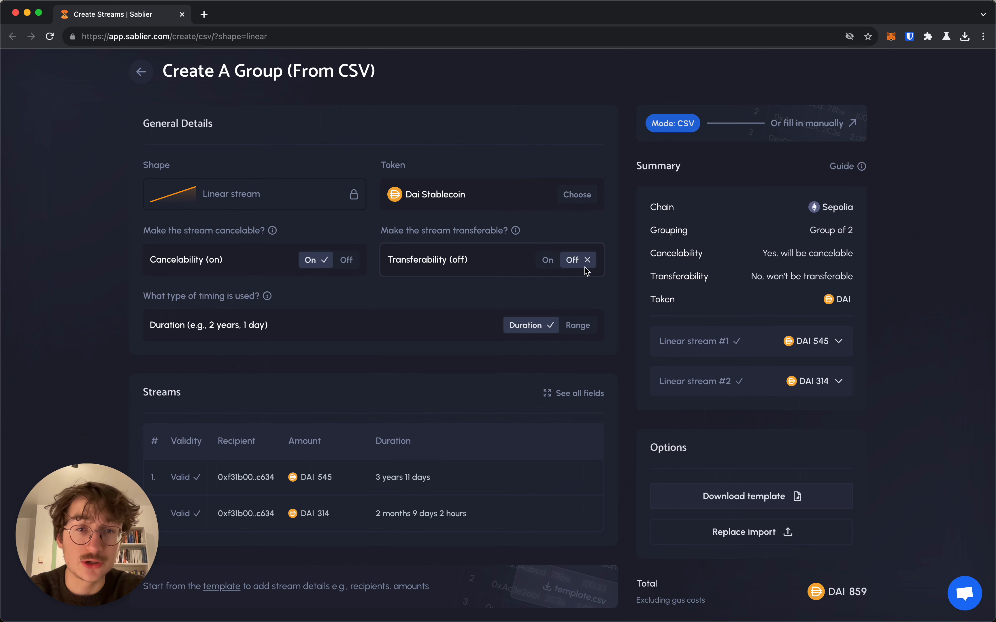
click(556, 260)
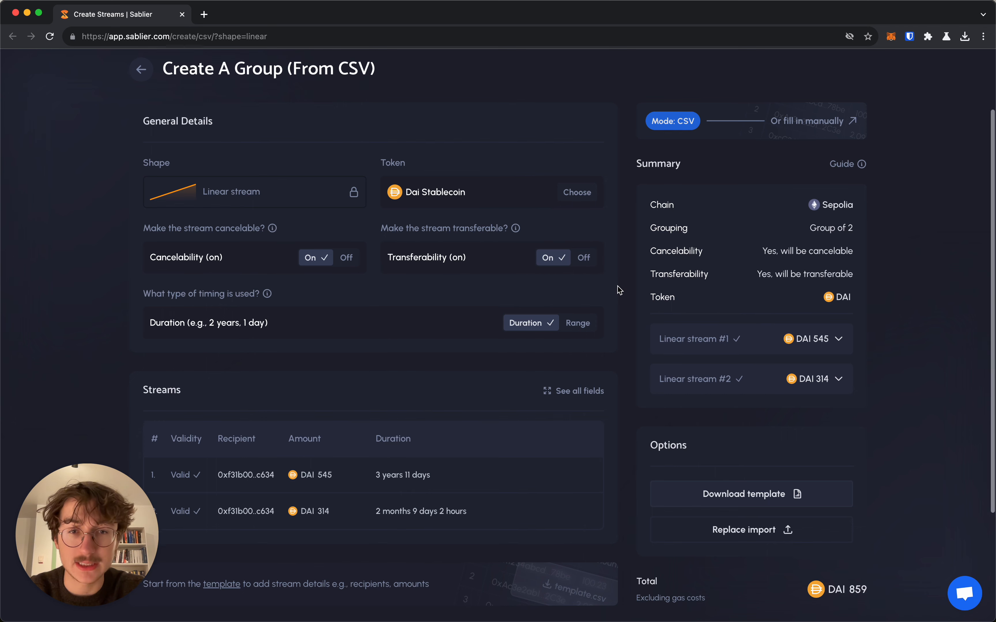
Step: Allow Sablier to spend DAI, setting the custom spending cap to the maximum and approving the request in MetaMask
scroll(620, 289, down, 1)
scroll(619, 289, down, 5)
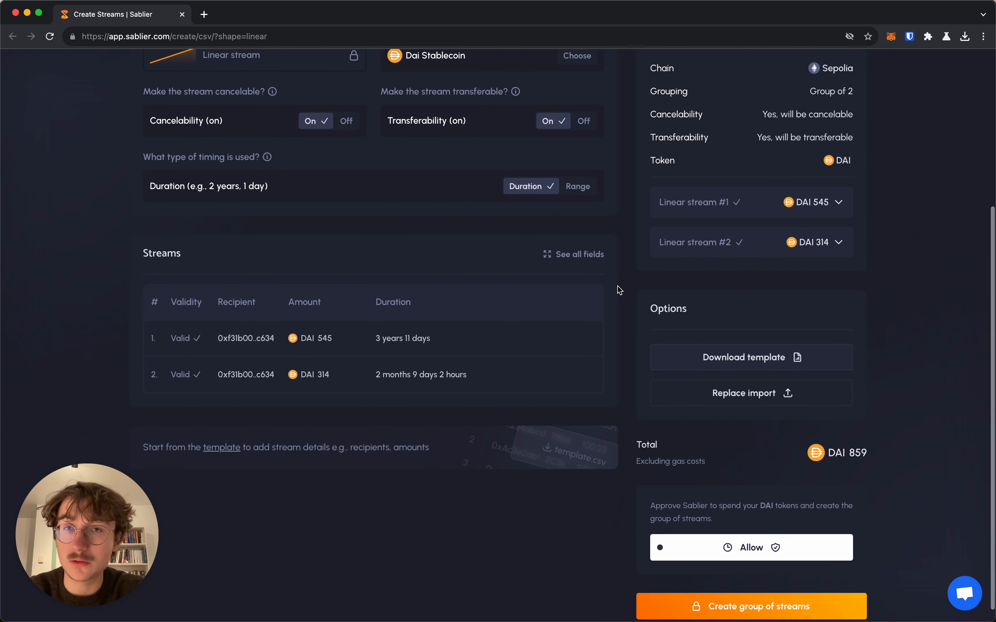
scroll(620, 289, down, 1)
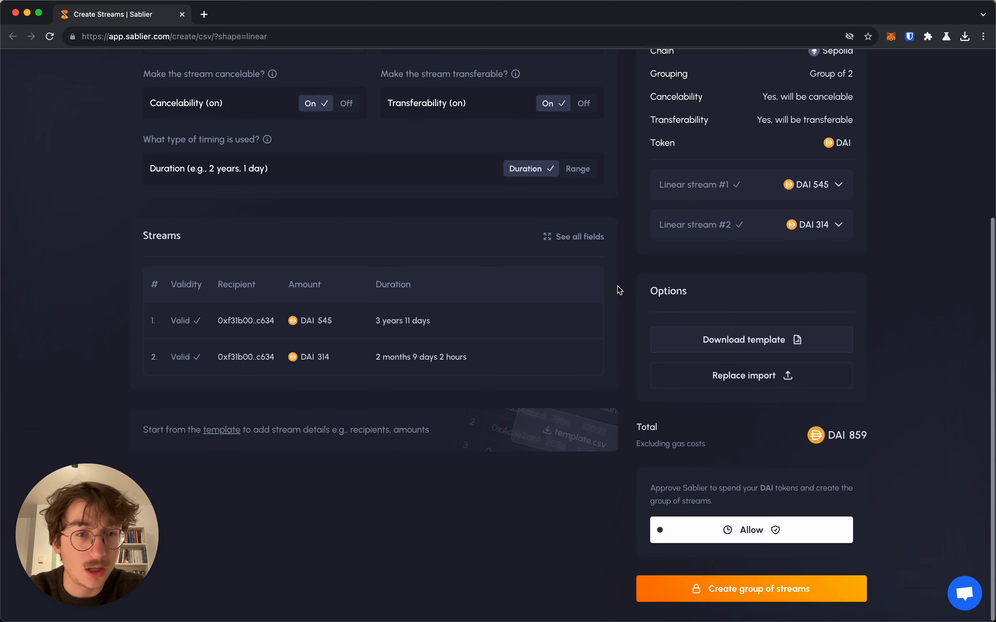
click(734, 533)
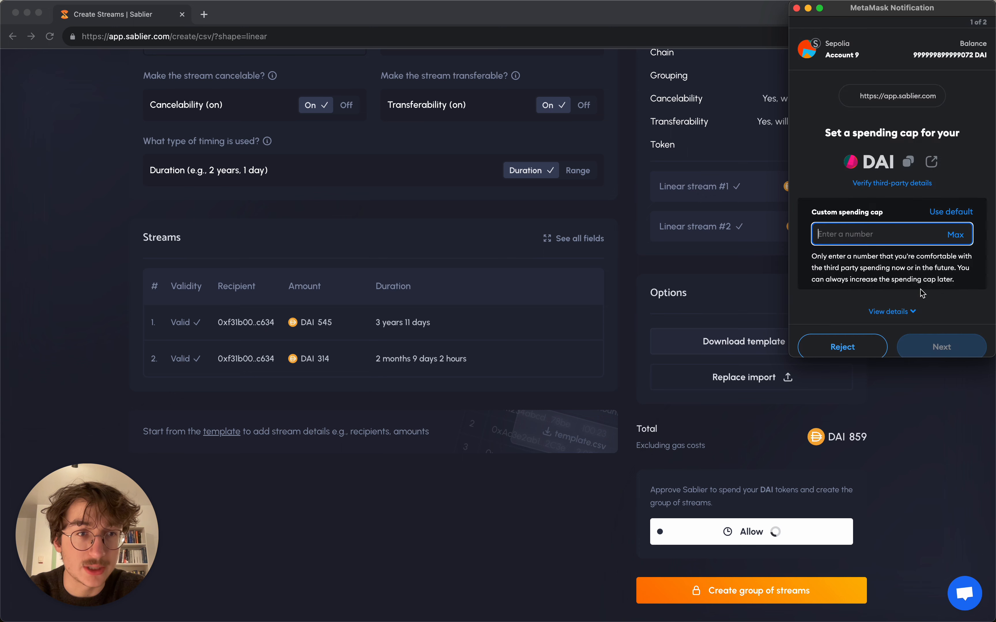
click(958, 238)
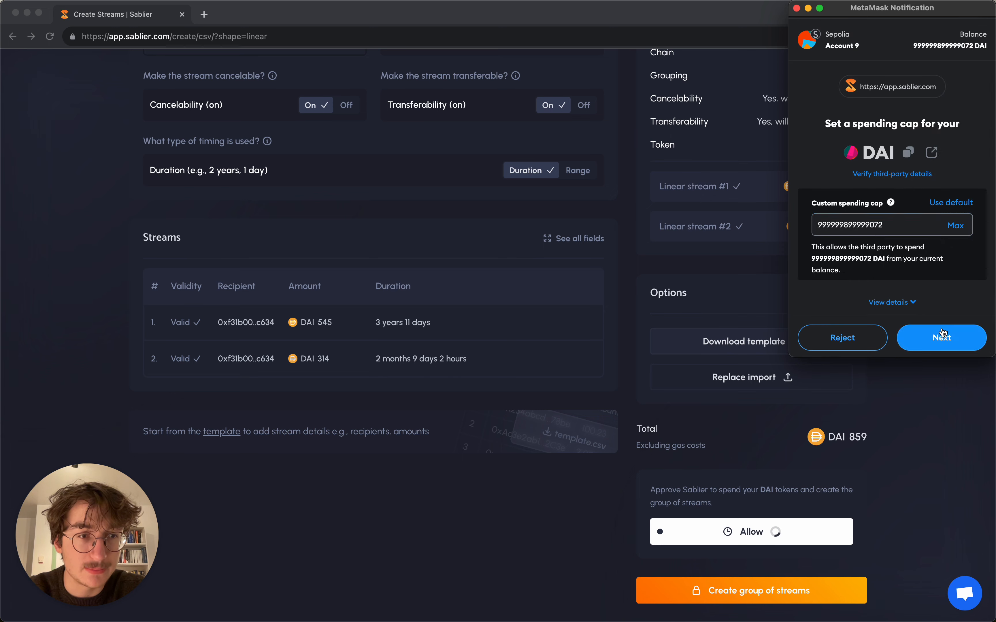
click(943, 335)
click(941, 338)
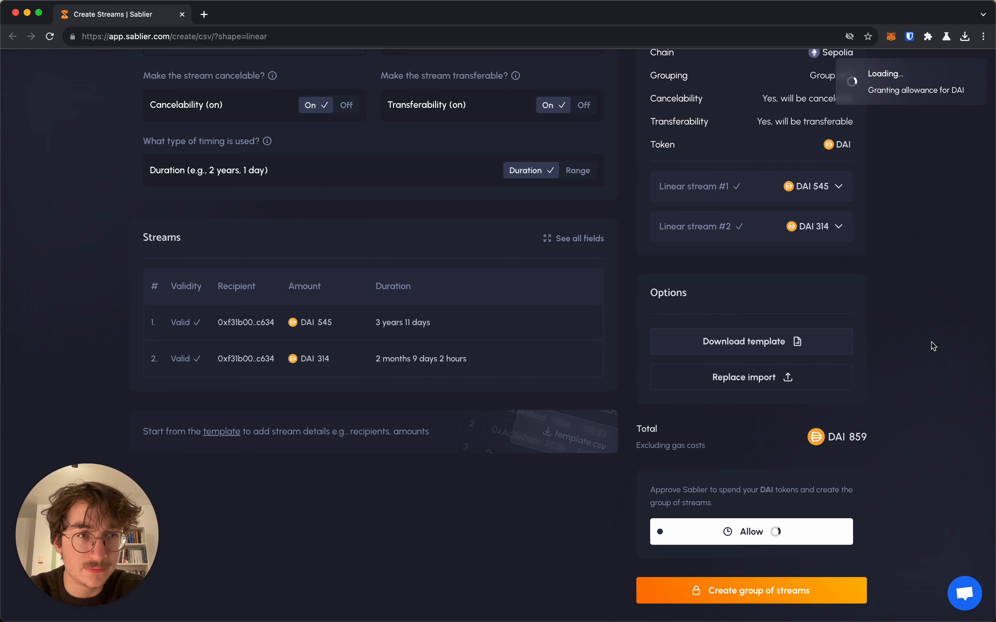
Step: Create the group of two DAI streams and confirm the transaction in MetaMask
scroll(919, 331, up, 6)
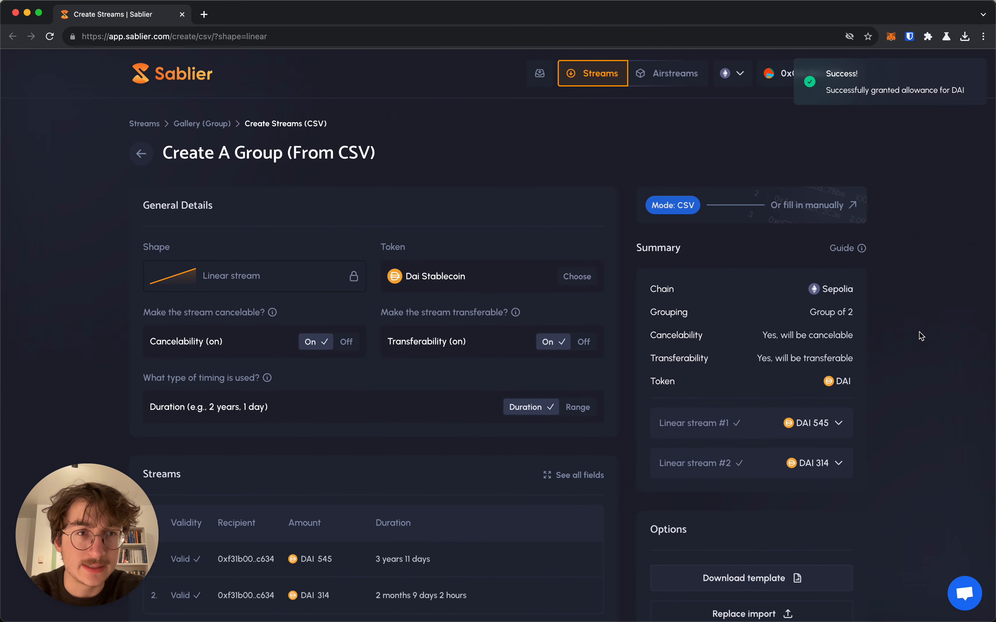
scroll(920, 332, down, 2)
scroll(817, 525, down, 2)
click(768, 589)
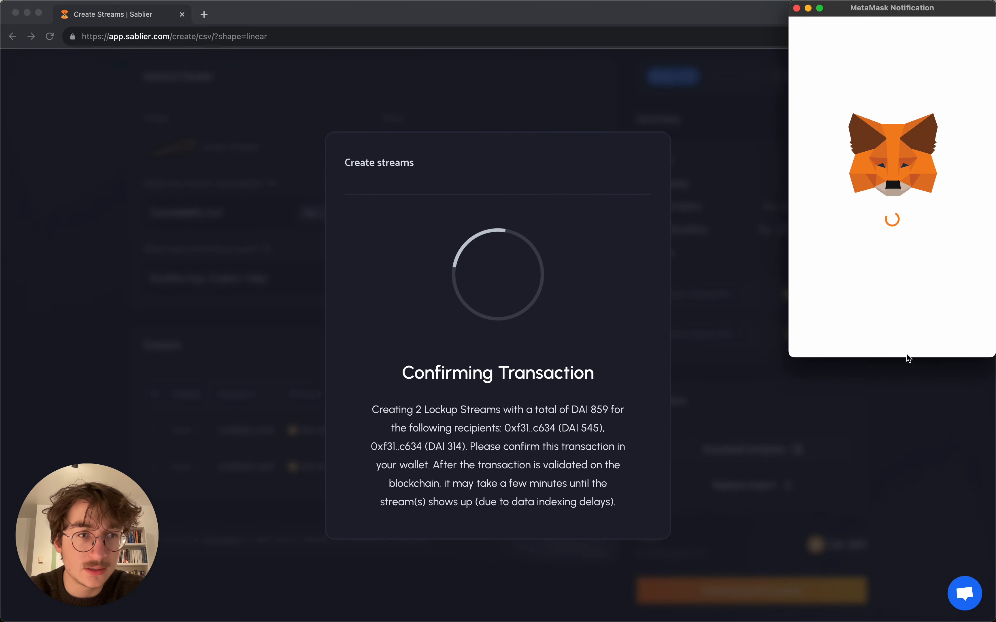
scroll(936, 337, down, 5)
click(922, 343)
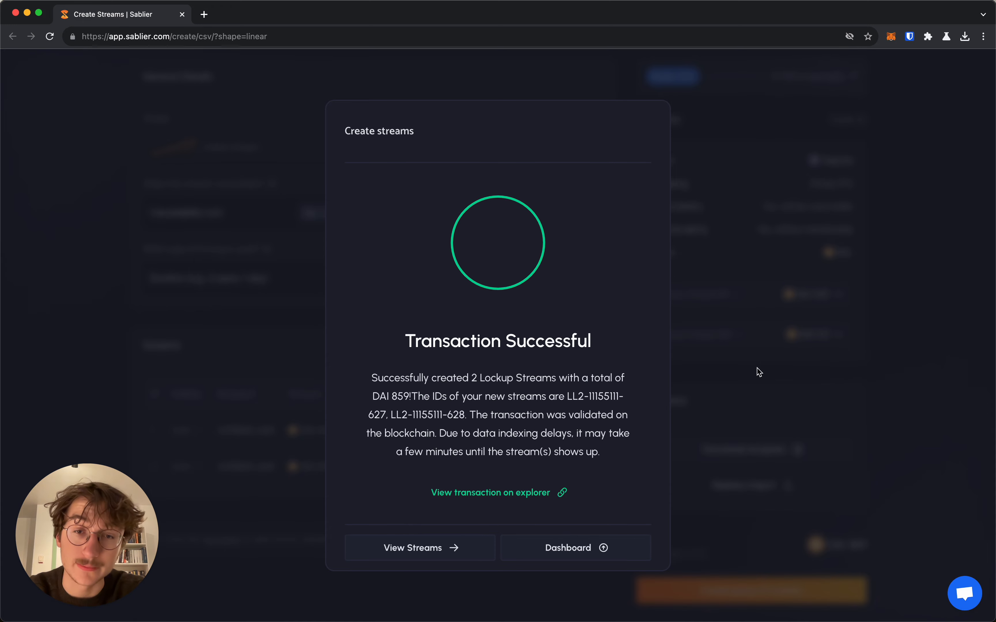
Step: View the newly created streams, open the DAI 314 stream and examine its attributes and streamed amount
click(463, 554)
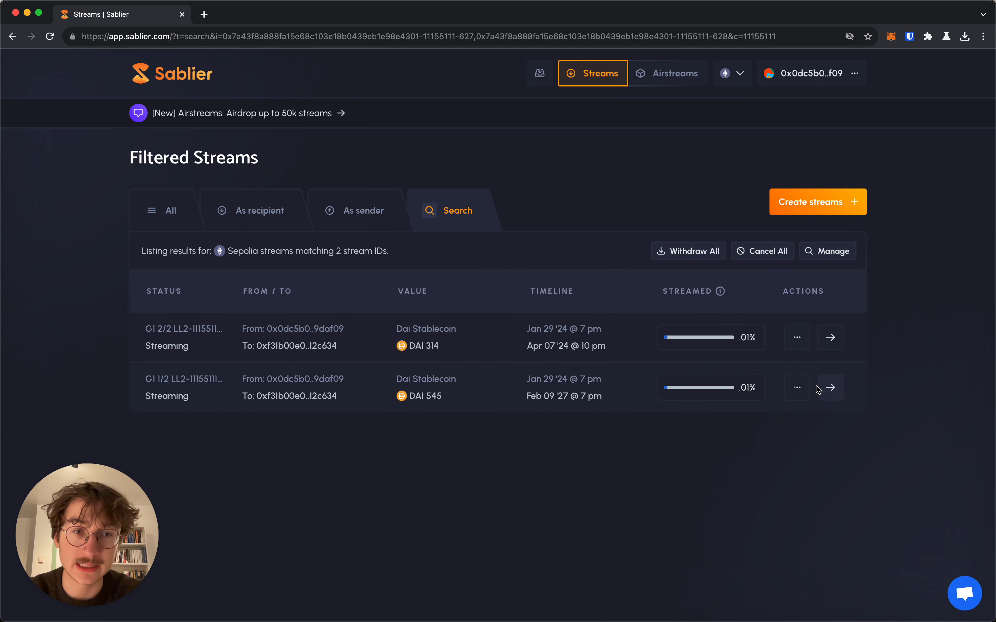
click(831, 338)
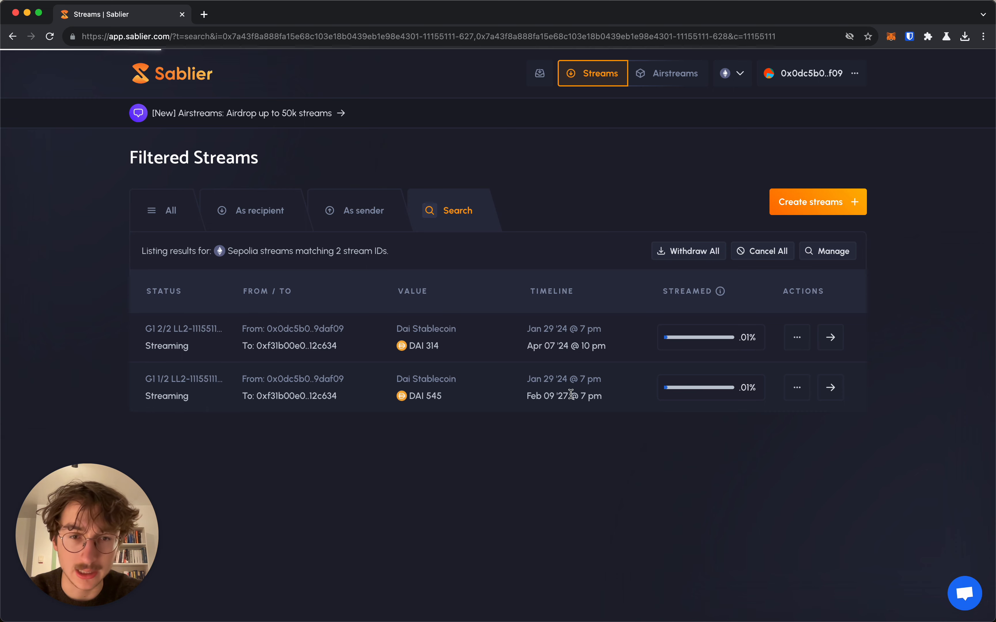
scroll(515, 335, down, 3)
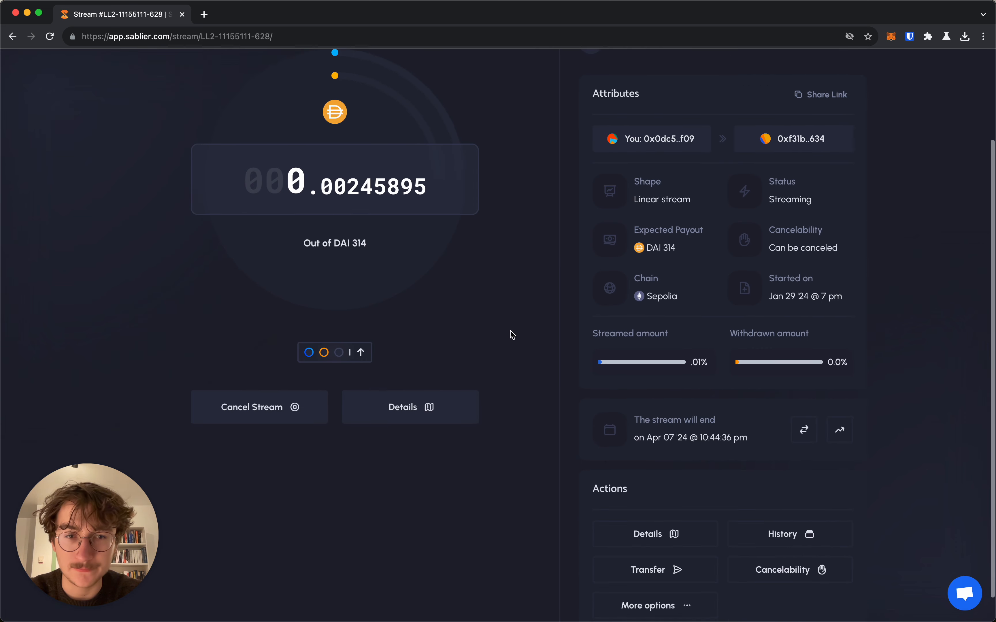
scroll(403, 309, up, 2)
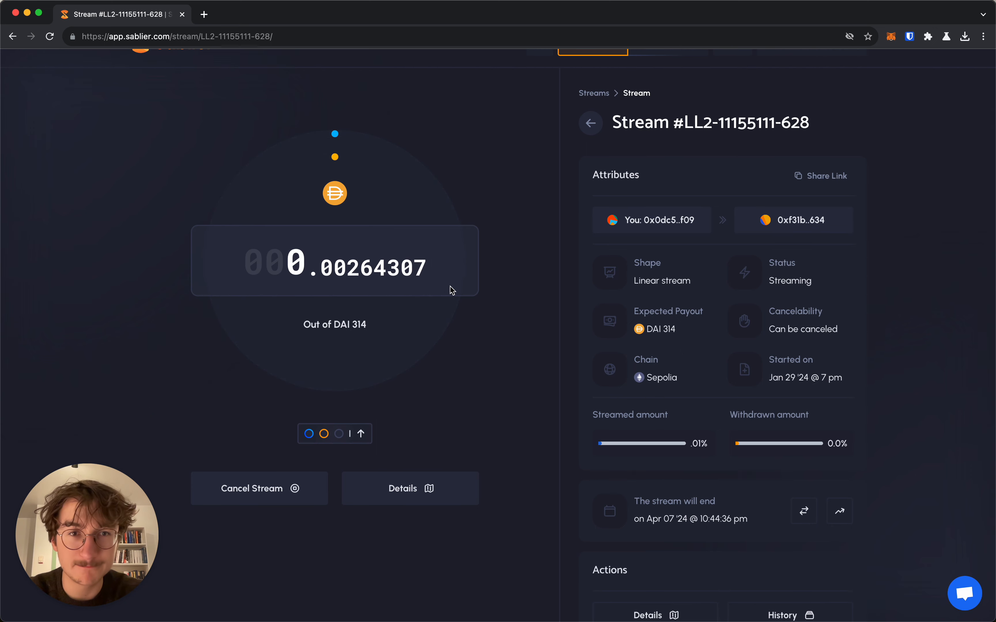
scroll(453, 290, up, 1)
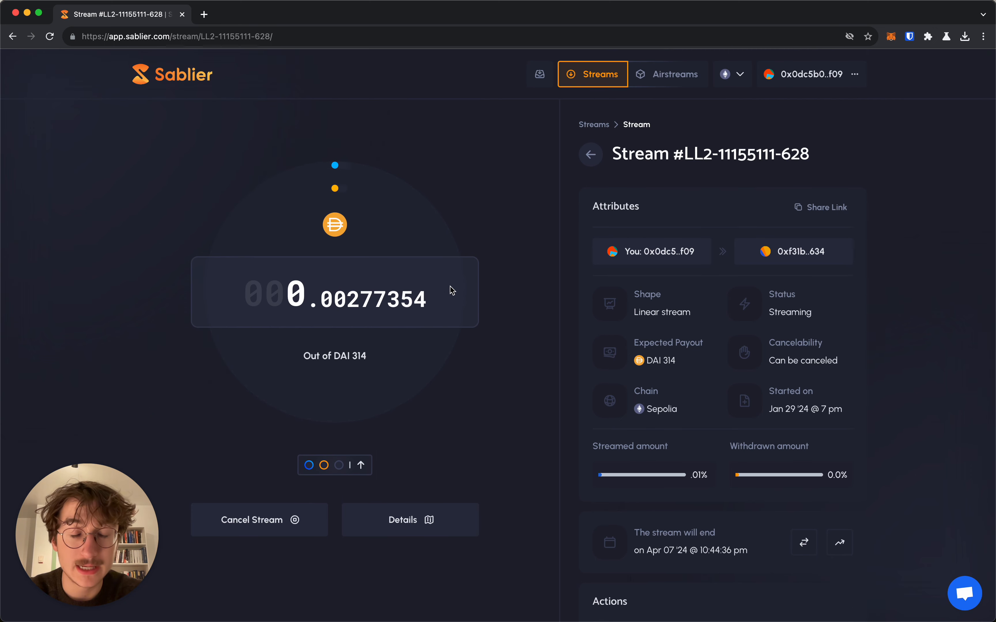